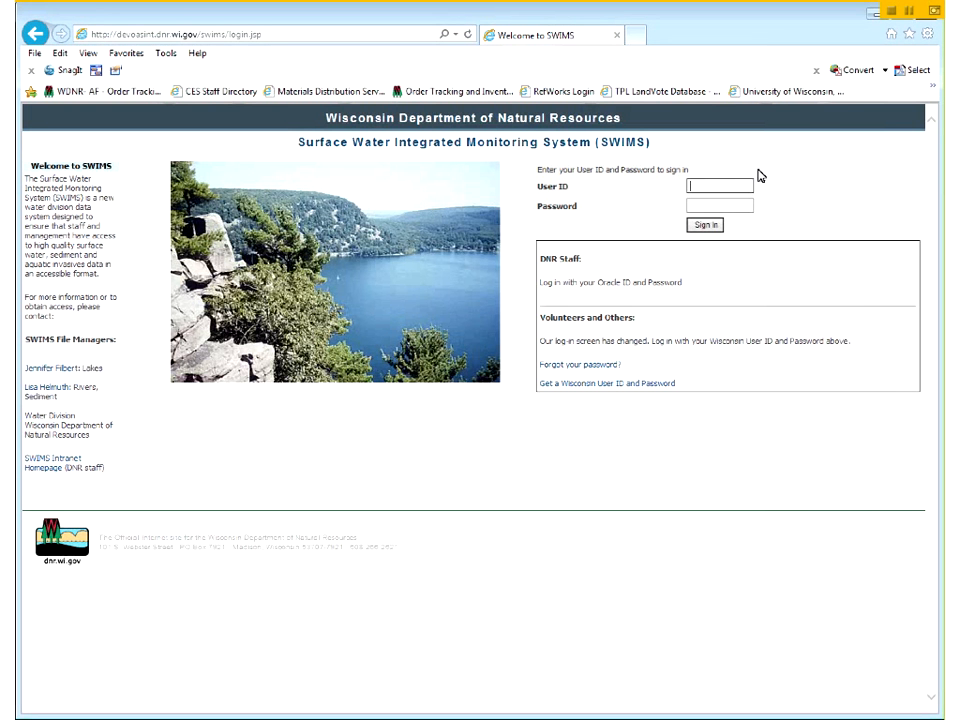
# Sign in to SWIMS with the user ID and the account password.
pyautogui.click(735, 185)
pyautogui.write('W07510')
pyautogui.click(739, 207)
pyautogui.write('****')
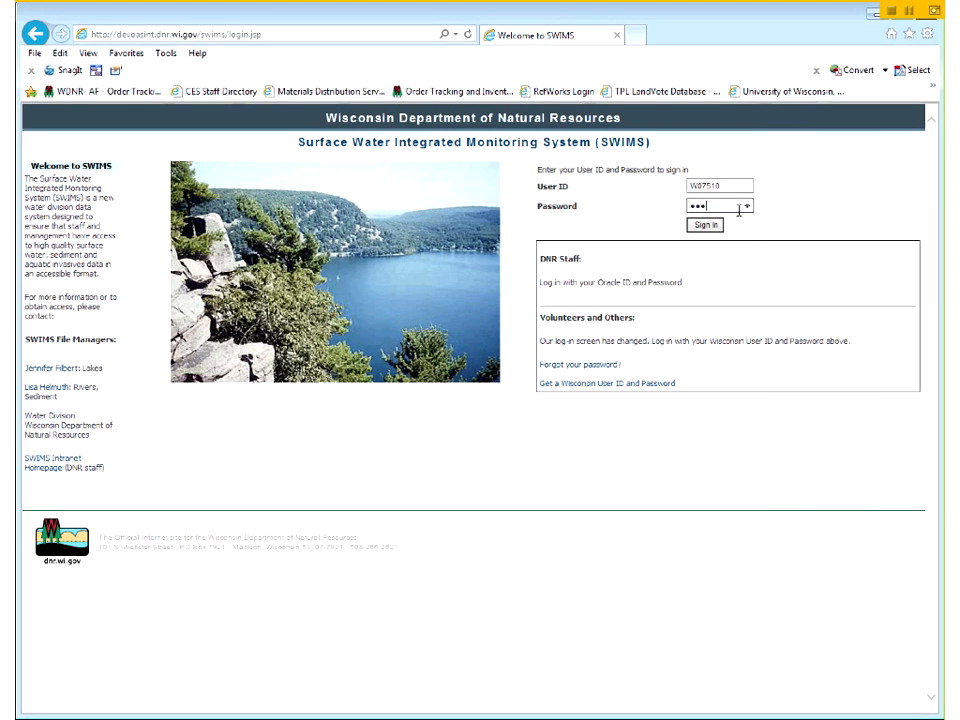
pyautogui.click(706, 226)
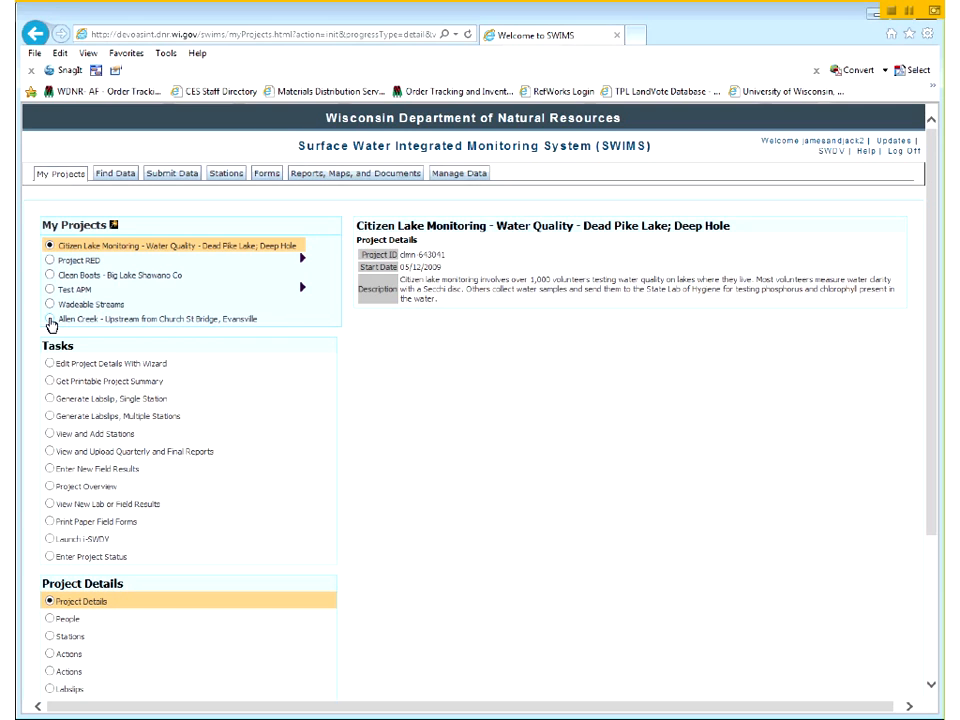
# Select the project Allen Creek - Upstream from Church St Bridge, Evansville and start entering new field results for it.
pyautogui.click(50, 320)
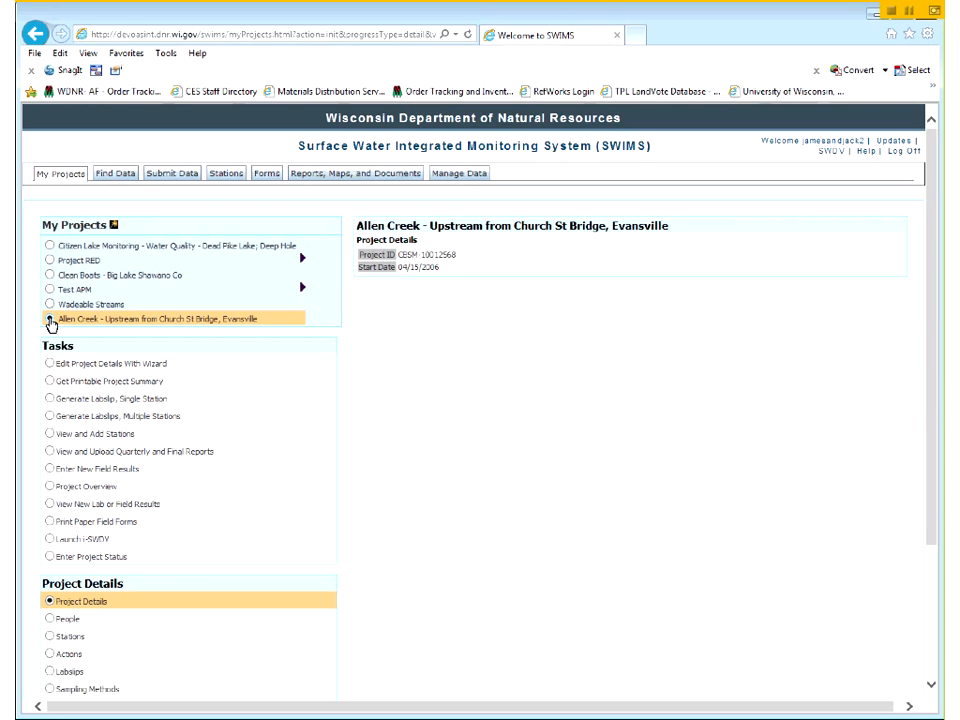
pyautogui.click(50, 469)
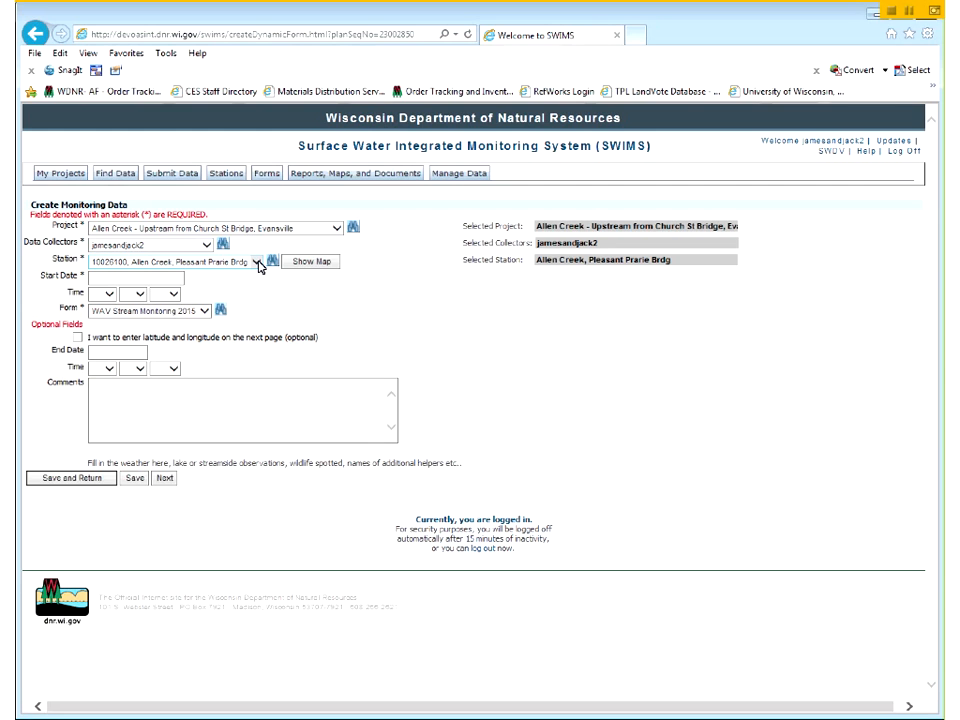
# Set the monitoring start date to 06/01/2015 and the start time to 2:00 PM.
pyautogui.click(114, 278)
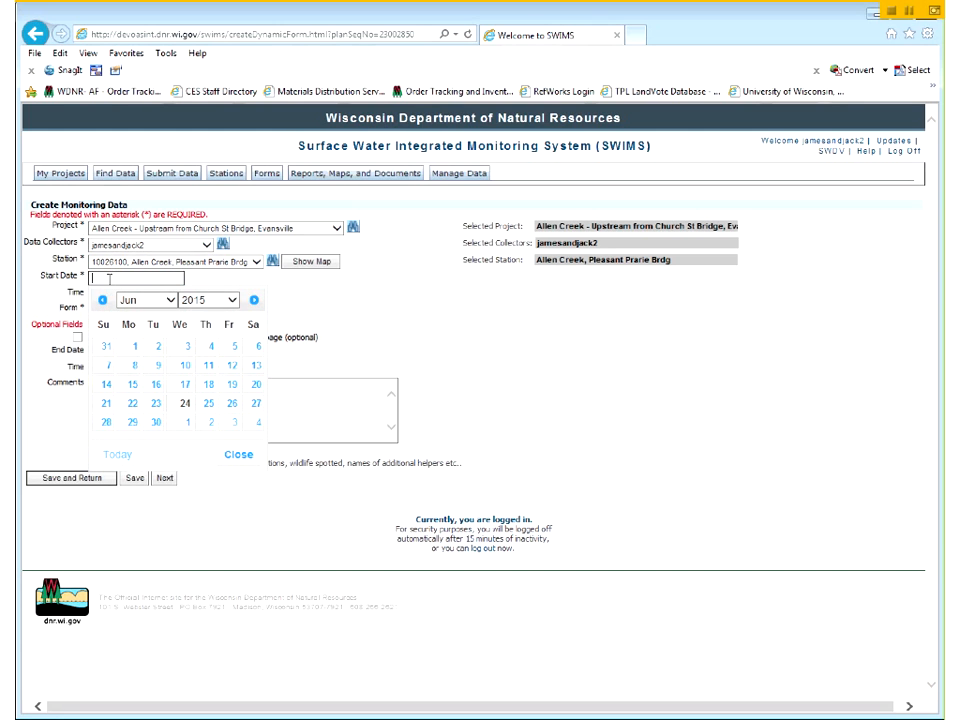
pyautogui.click(136, 347)
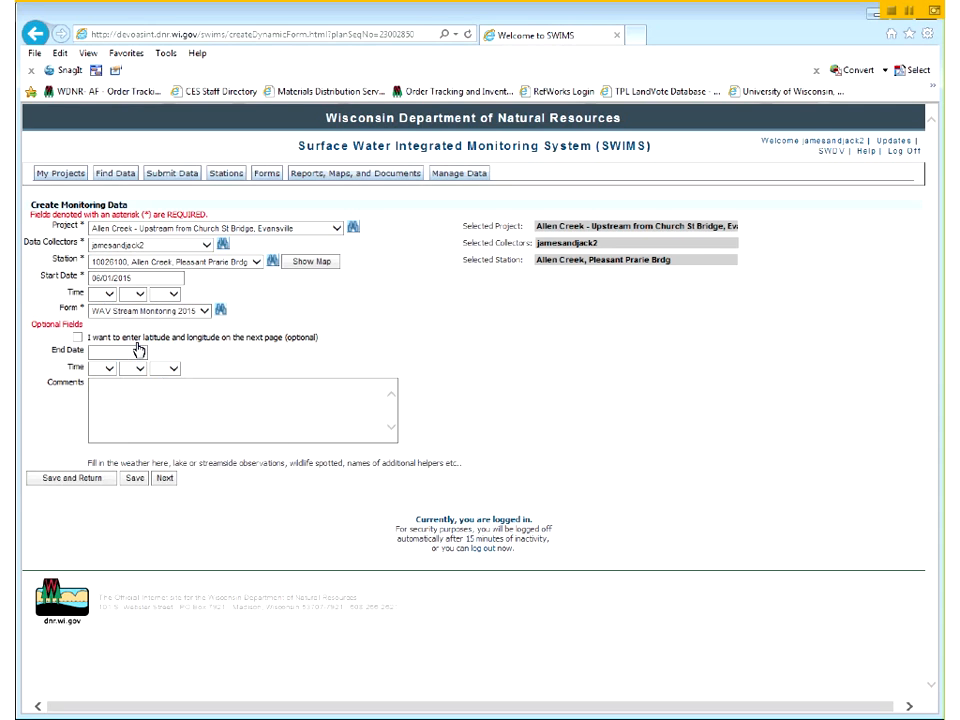
pyautogui.click(110, 296)
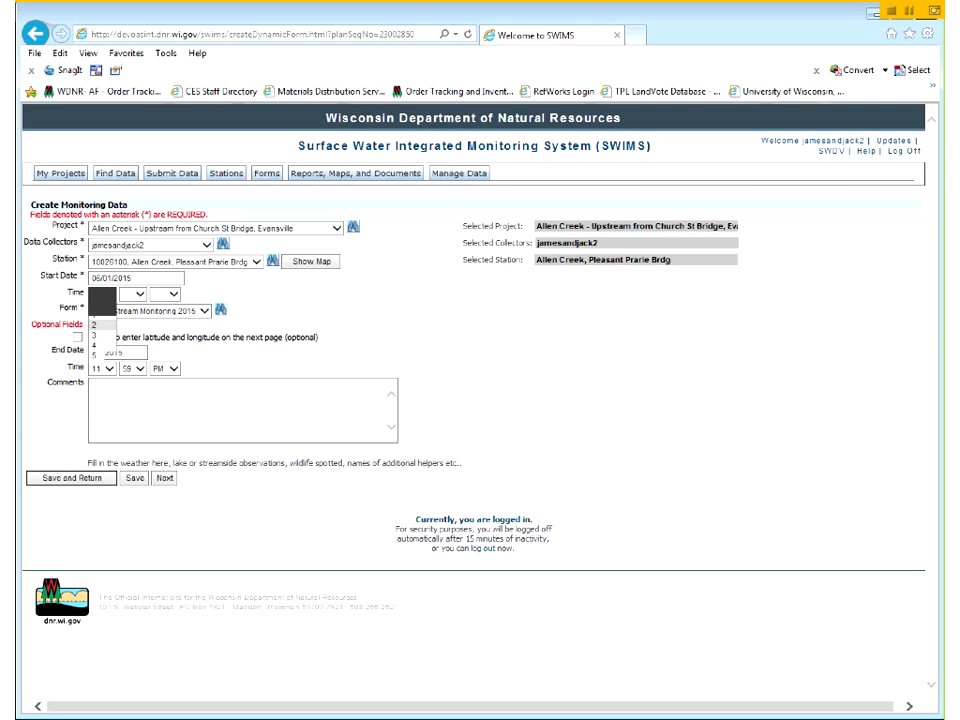
pyautogui.click(100, 305)
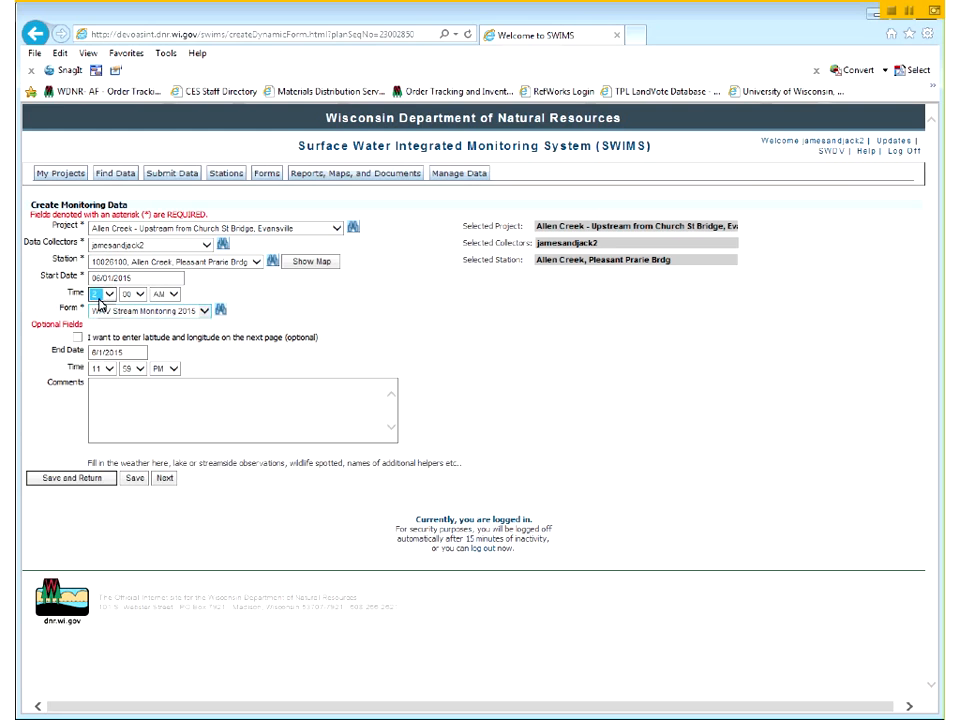
pyautogui.click(172, 295)
pyautogui.click(176, 299)
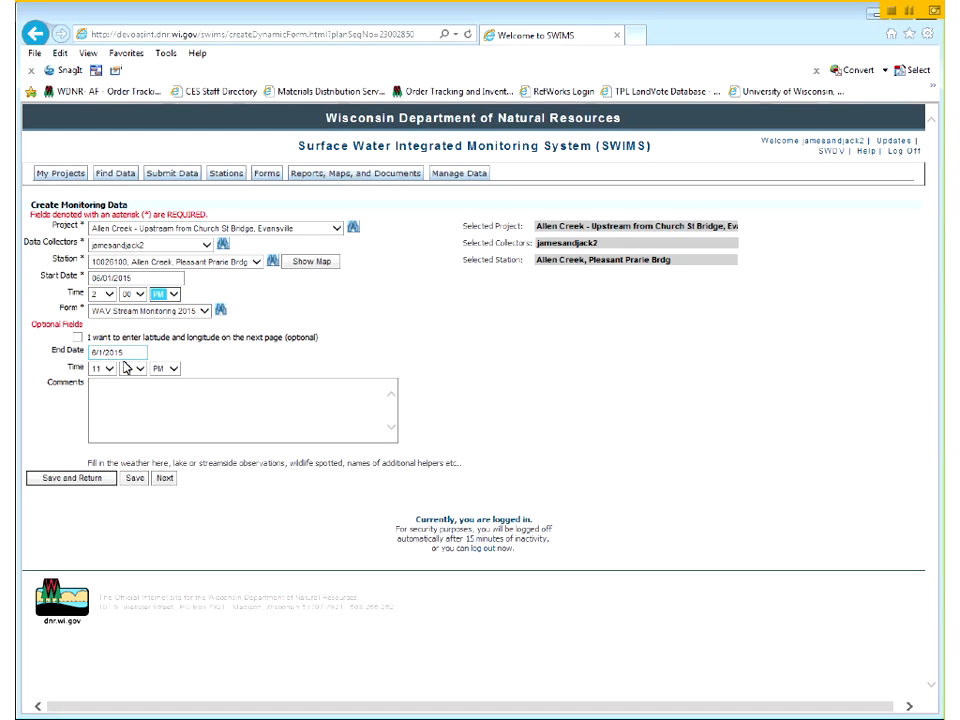
# Set the monitoring end time to 3:00 PM.
pyautogui.click(111, 372)
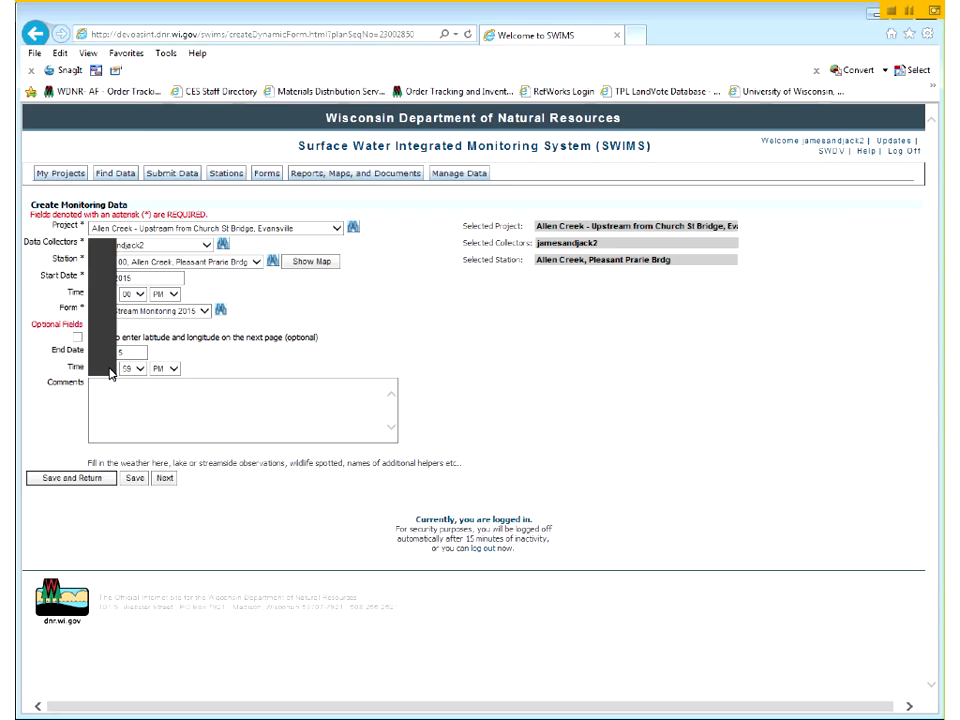
pyautogui.click(102, 277)
pyautogui.click(143, 373)
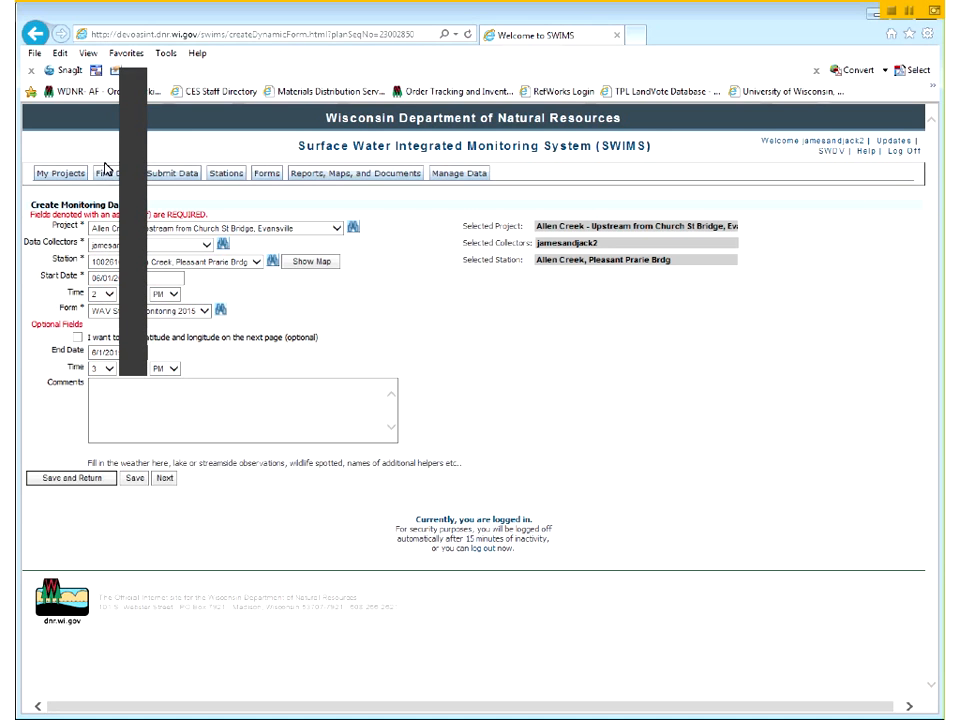
pyautogui.click(123, 97)
# Enter the comment "I saw a raccoon. Water levels are high." and continue to the results form.
pyautogui.click(191, 391)
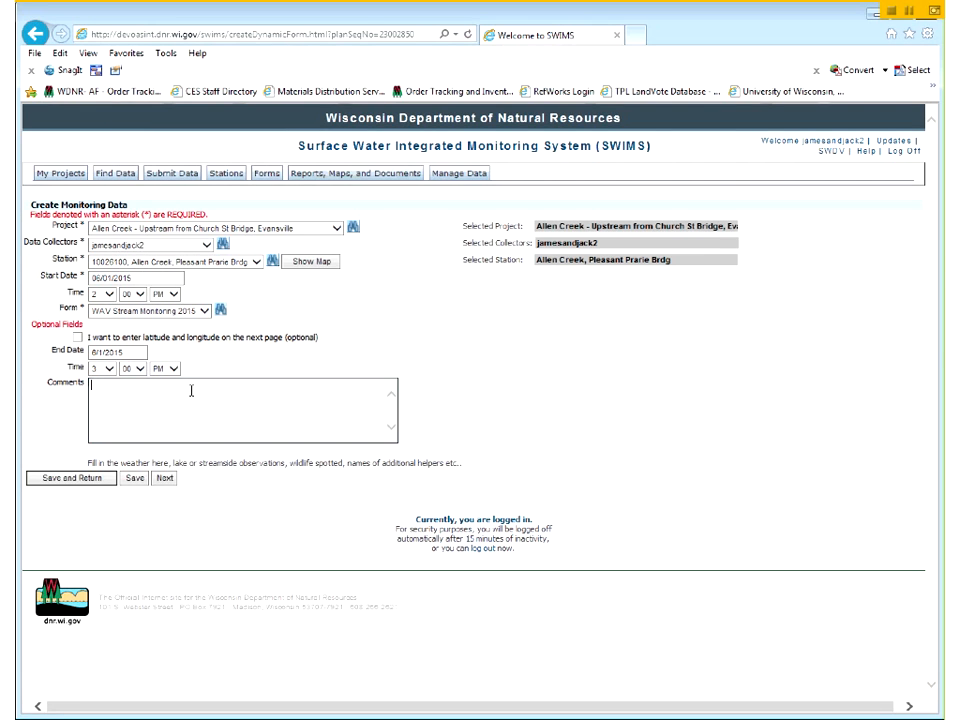
pyautogui.write('I saw a raccoon')
pyautogui.write('  Water levels are high.')
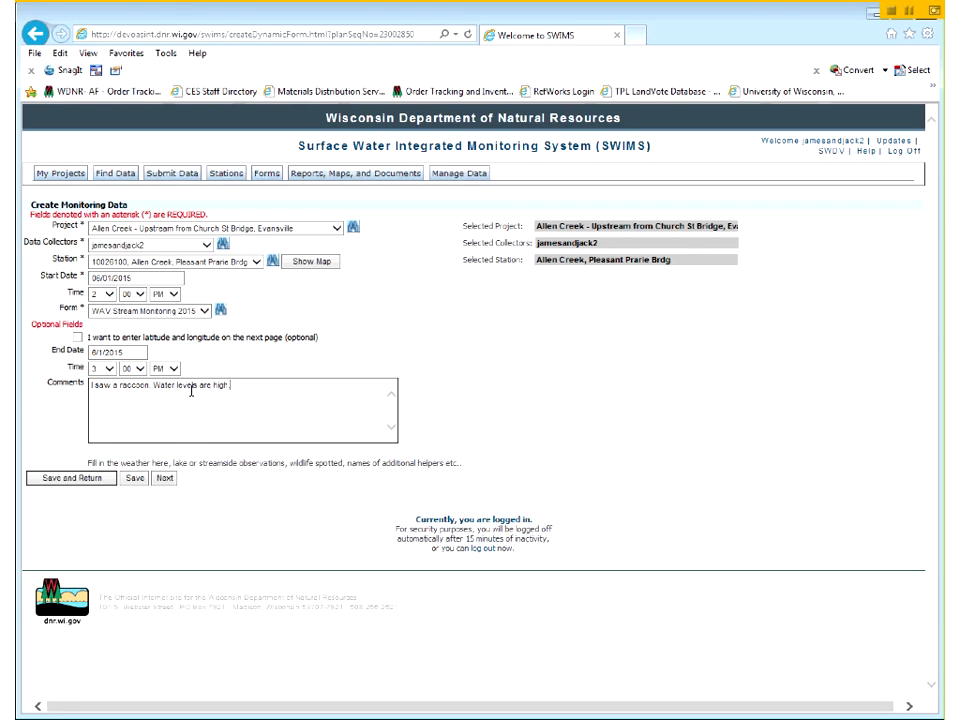
pyautogui.click(164, 479)
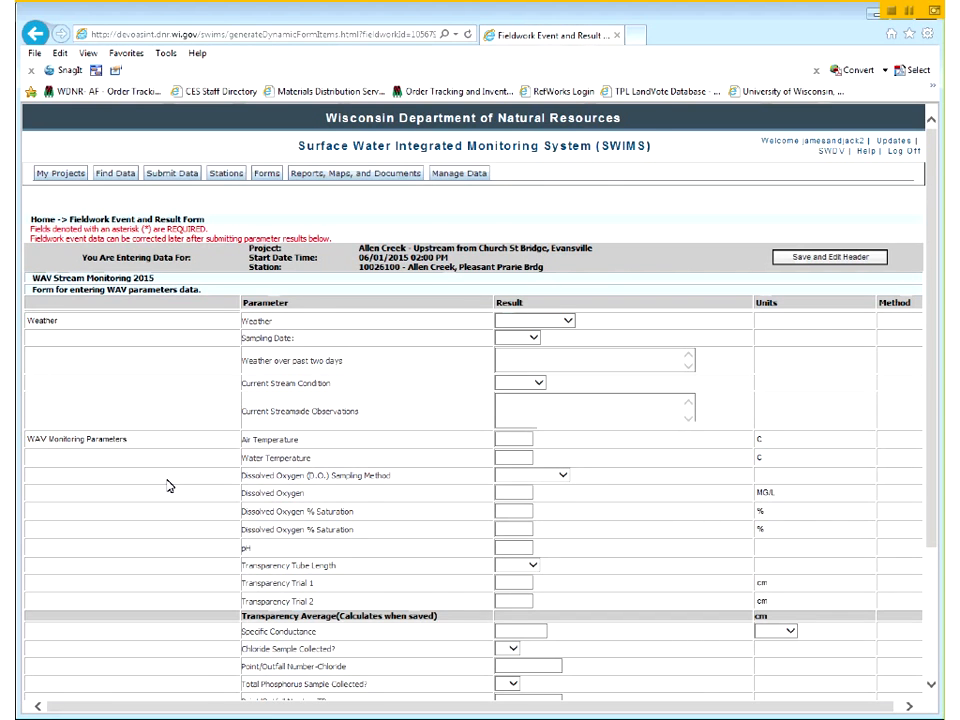
# Set the Weather result to PARTLY_SUNNY.
pyautogui.scroll(-3, 168, 486)
pyautogui.click(565, 145)
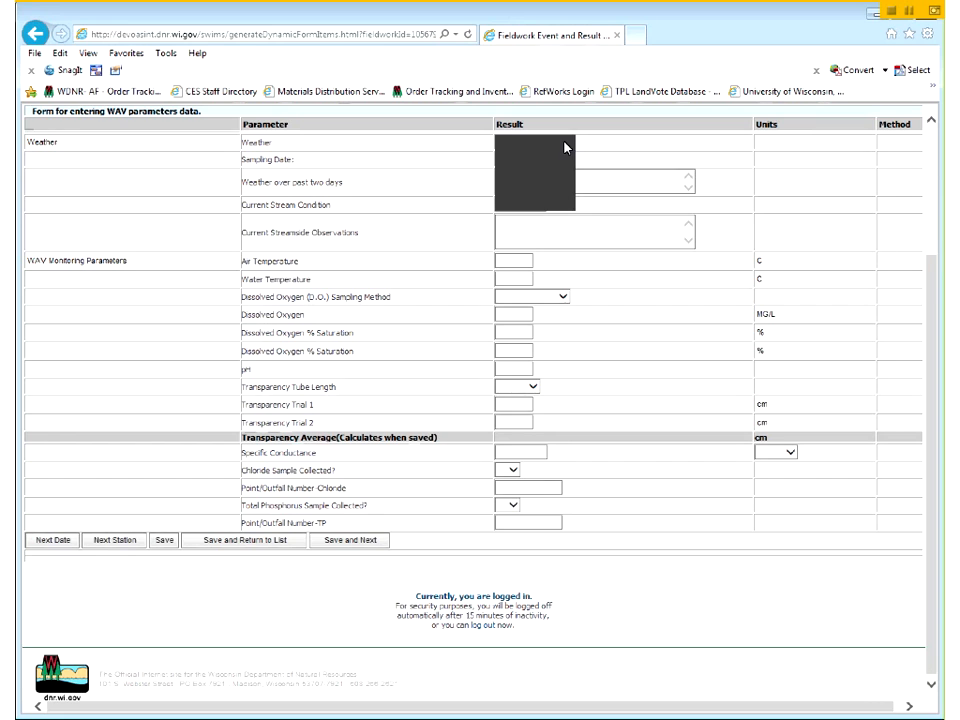
pyautogui.click(540, 166)
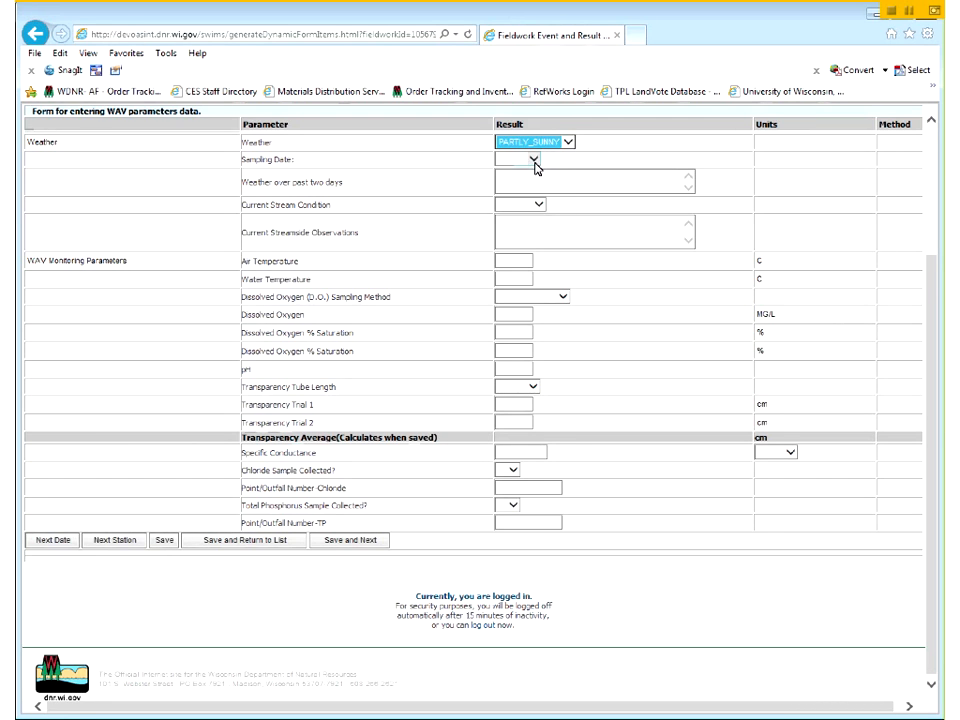
pyautogui.click(568, 142)
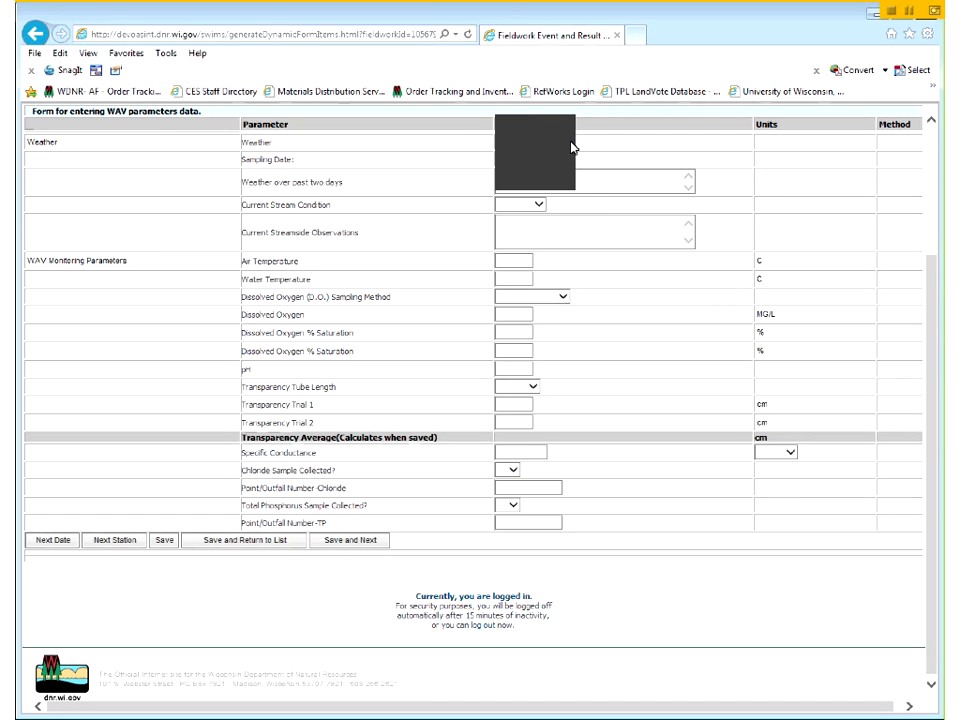
pyautogui.click(570, 144)
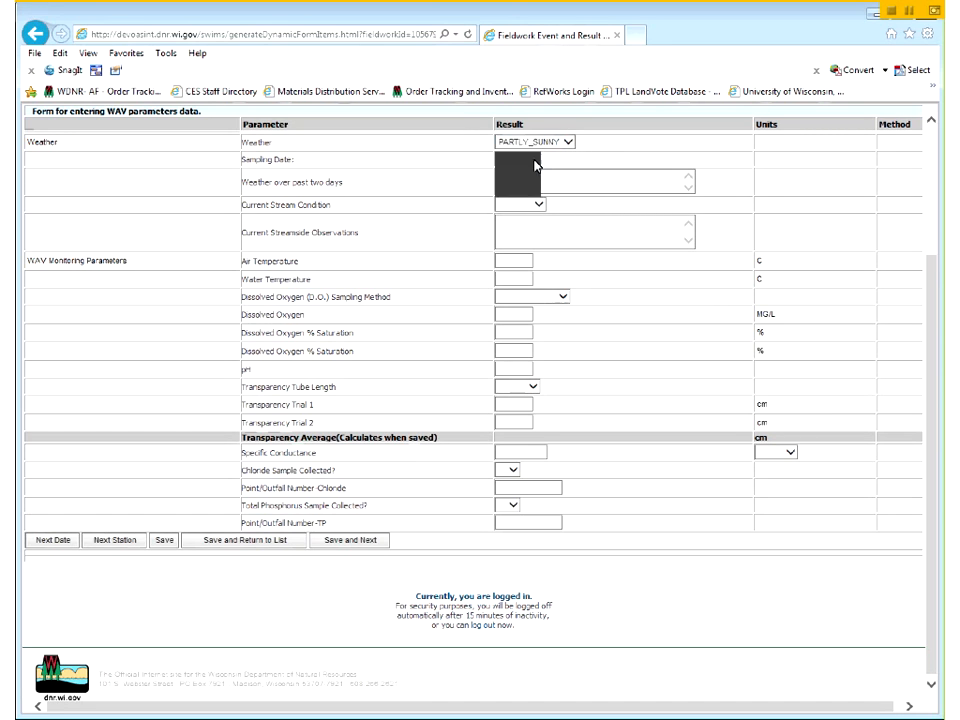
# Set the sampling date type to Primary and enter "Rain" as the weather over the past two days.
pyautogui.click(535, 177)
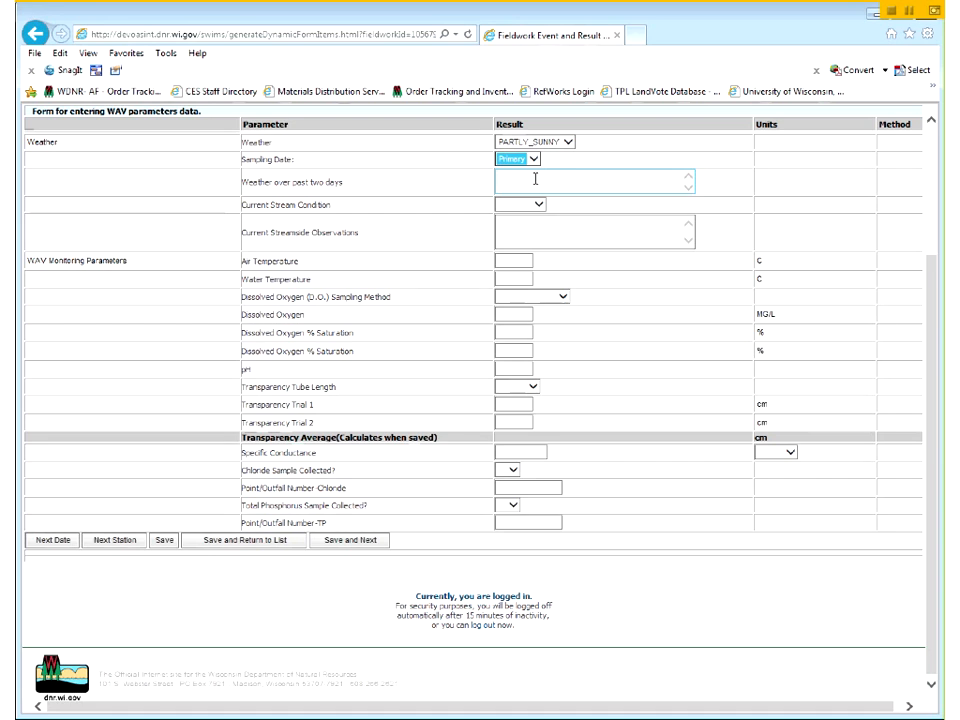
pyautogui.click(539, 176)
pyautogui.write('Rain')
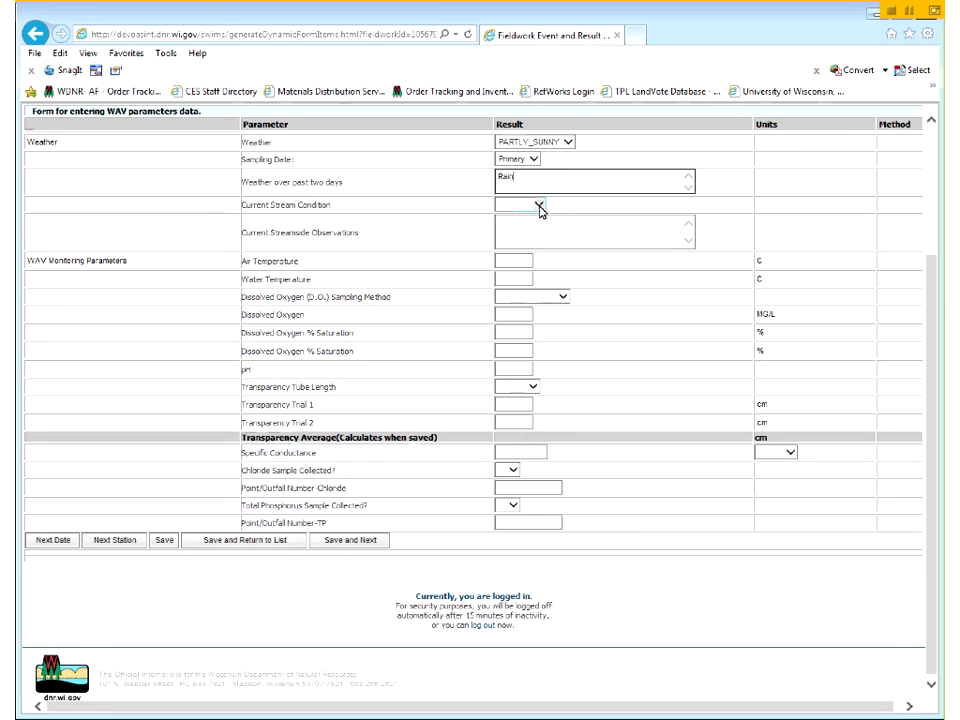
# Set the current stream condition to Flooding.
pyautogui.click(539, 207)
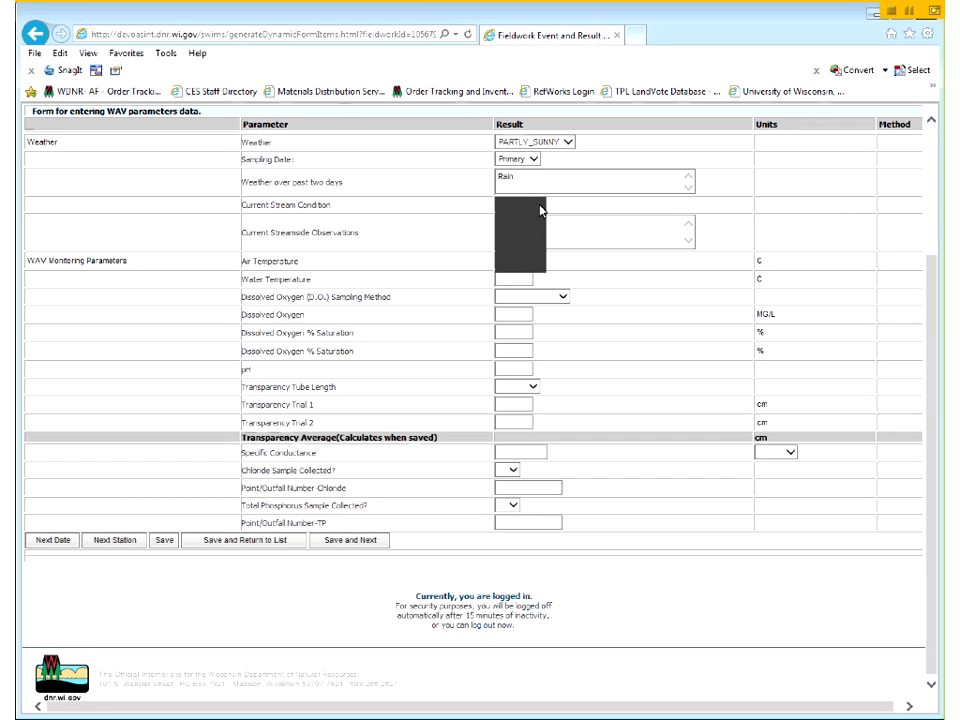
pyautogui.click(518, 253)
pyautogui.click(533, 226)
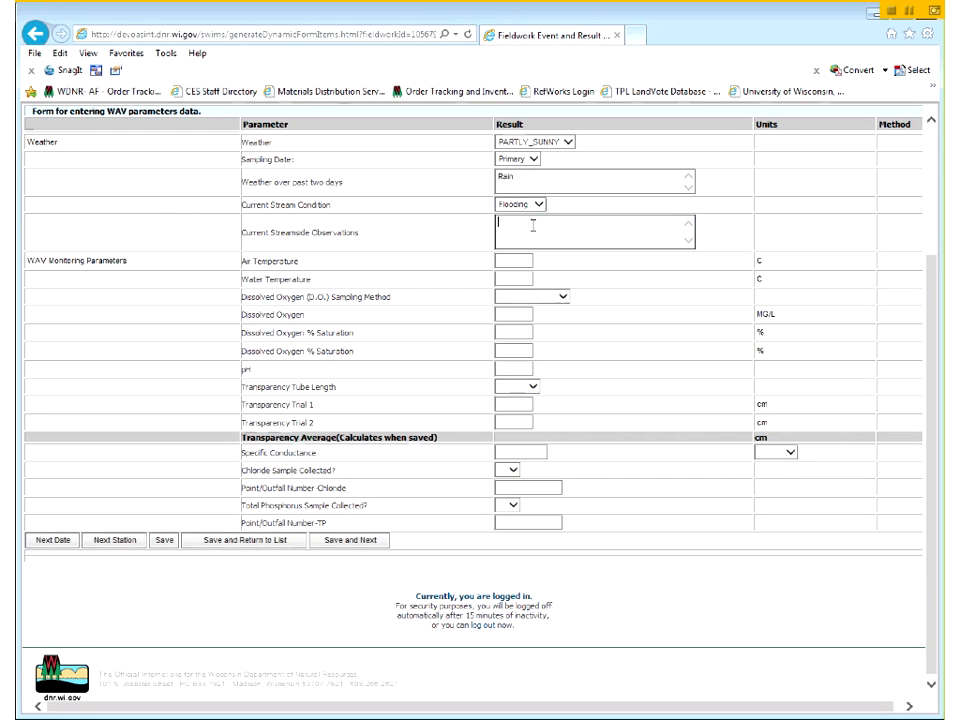
# Change the current stream condition to Normal, leaving the streamside observations empty.
pyautogui.click(540, 205)
pyautogui.click(532, 230)
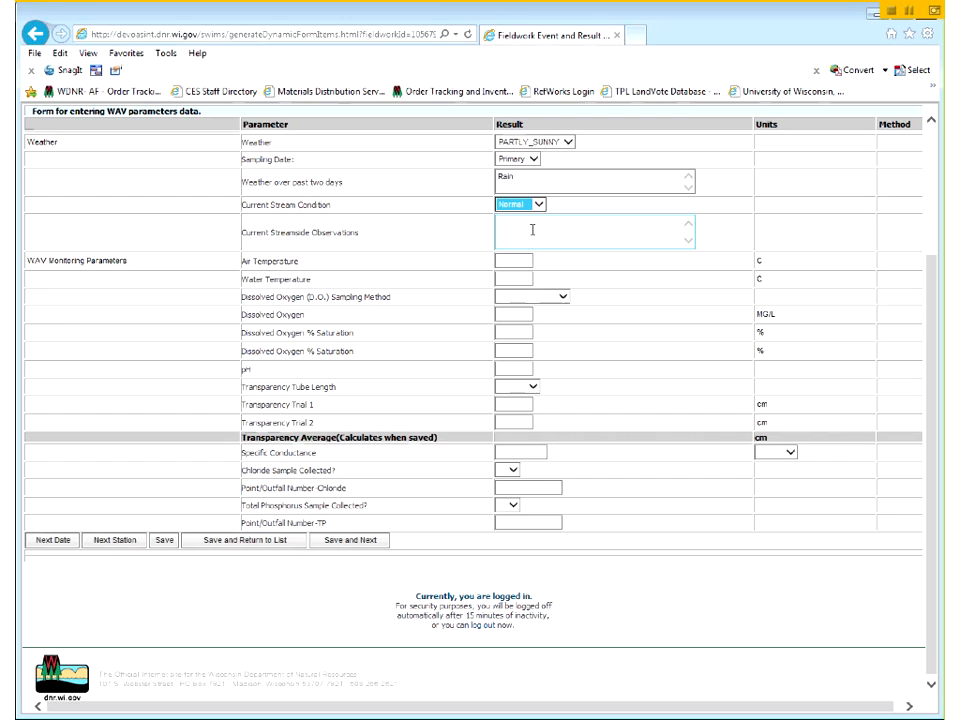
pyautogui.click(532, 228)
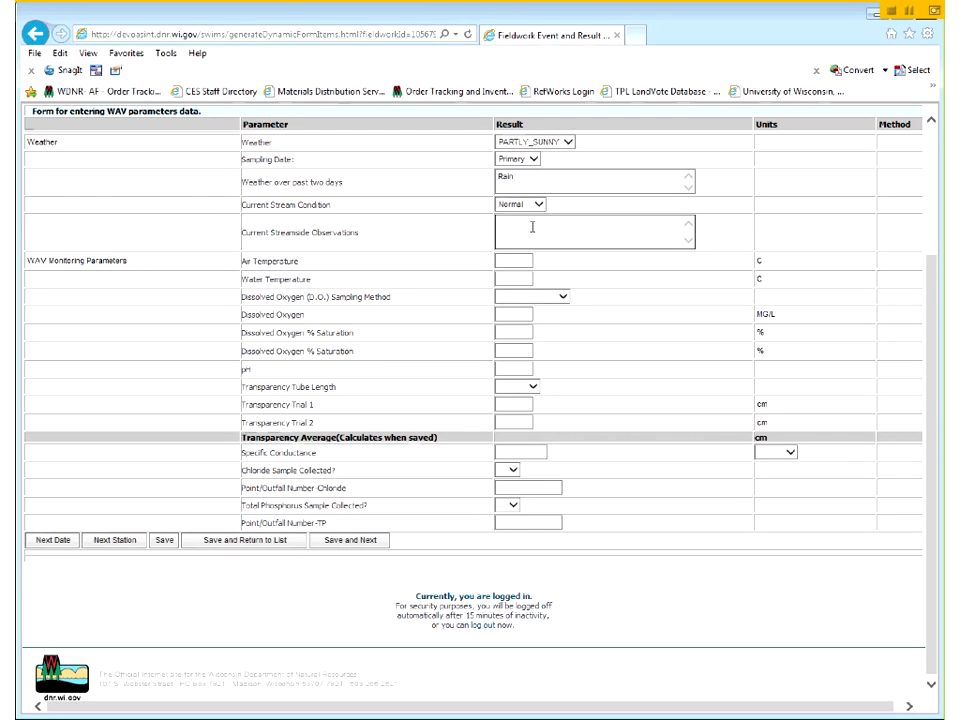
pyautogui.click(540, 205)
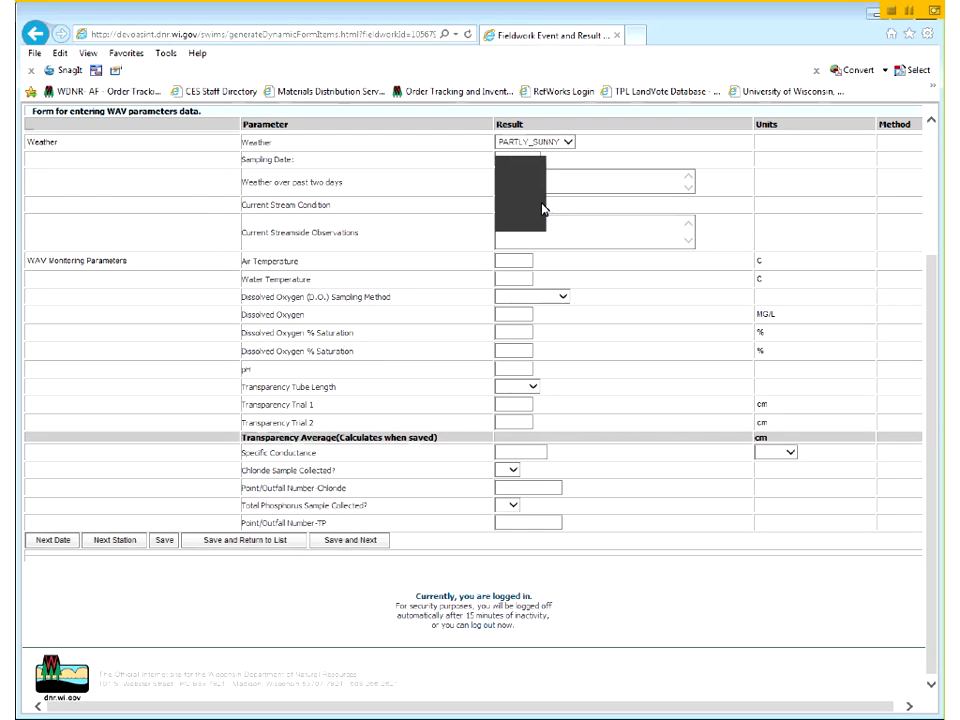
pyautogui.click(540, 207)
pyautogui.click(540, 224)
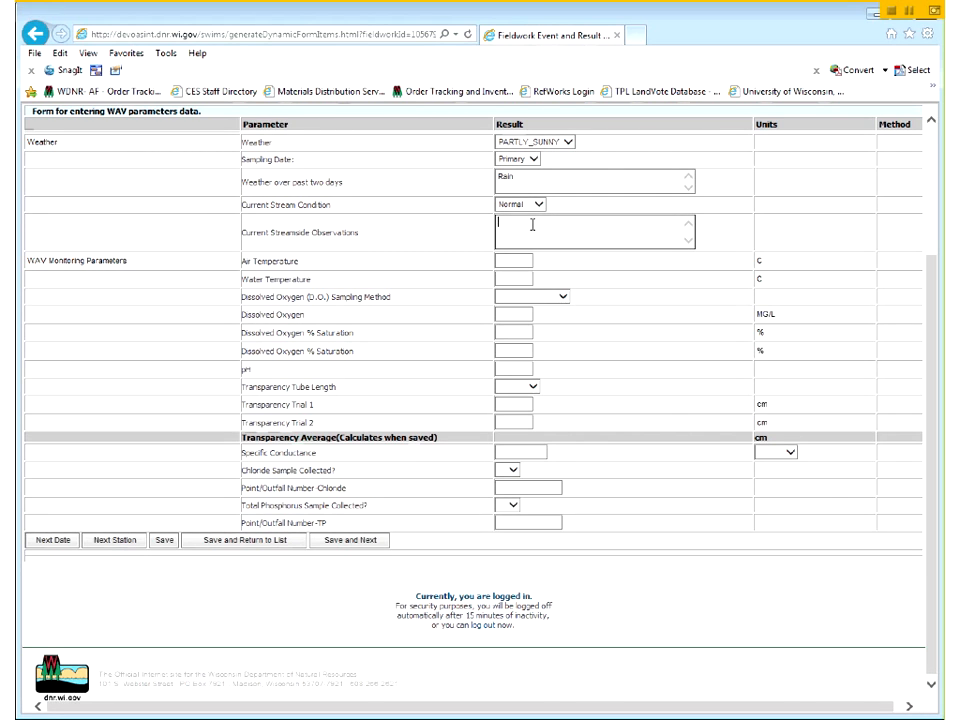
# Enter an air temperature of 21 °C and a water temperature of 18 °C.
pyautogui.click(516, 260)
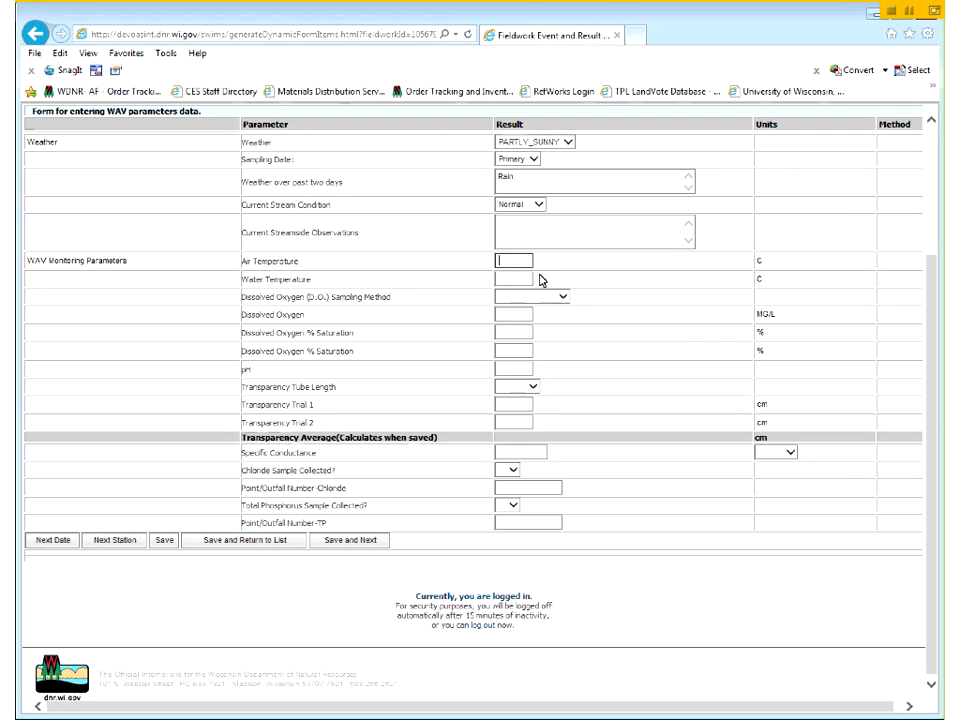
pyautogui.write('21')
pyautogui.click(518, 279)
pyautogui.write('18')
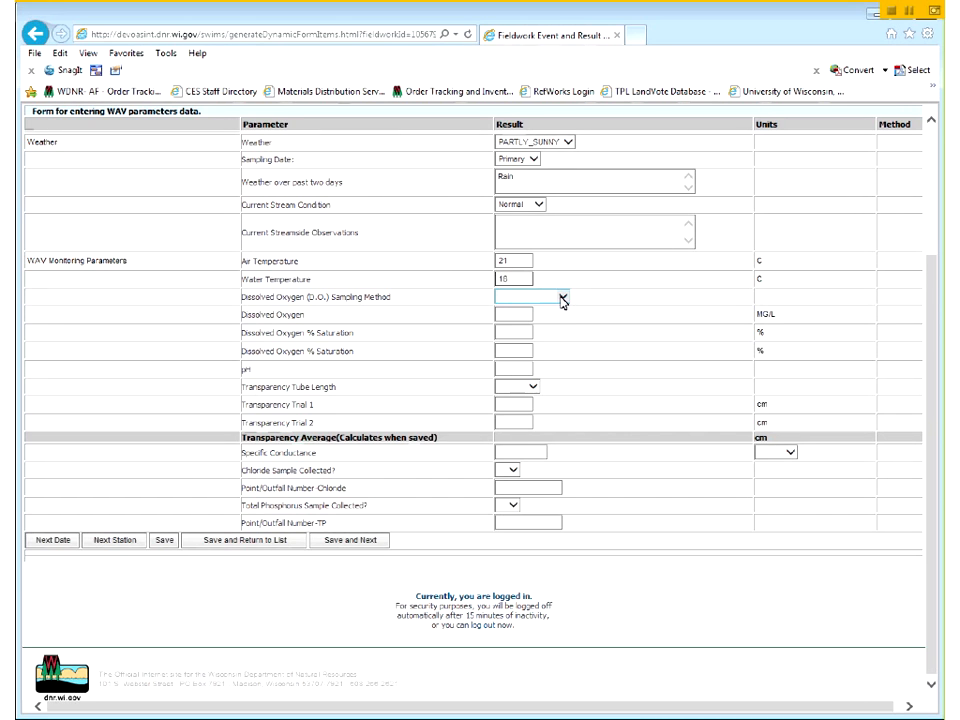
# Record dissolved oxygen measured with the Hach Kit method as 8.5 mg/L, with 110 % saturation in the first saturation field.
pyautogui.click(562, 299)
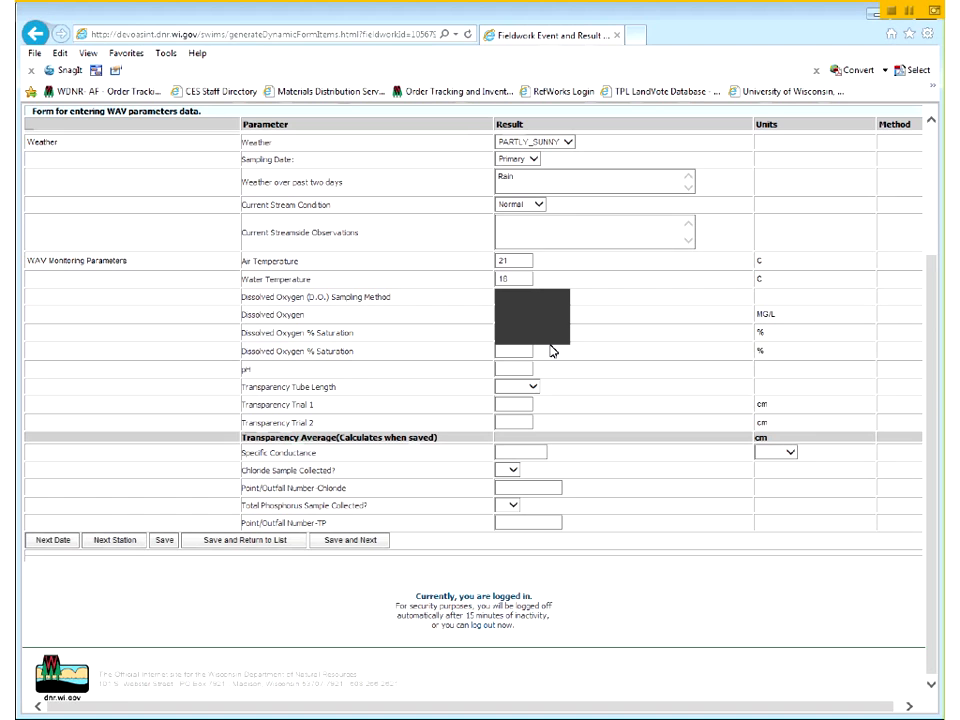
pyautogui.click(559, 315)
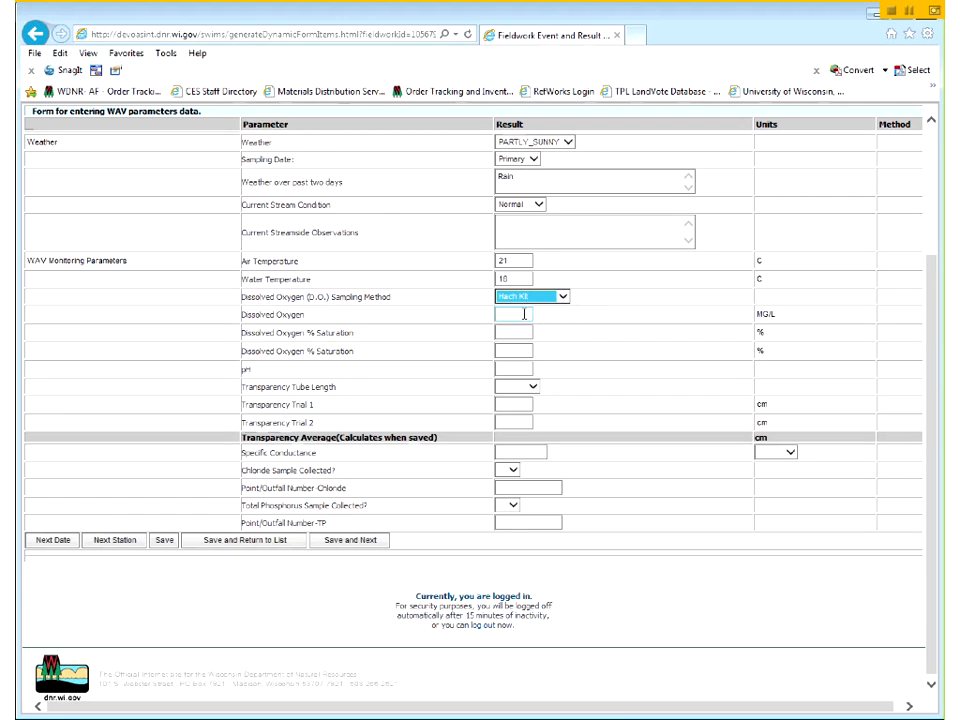
pyautogui.click(521, 314)
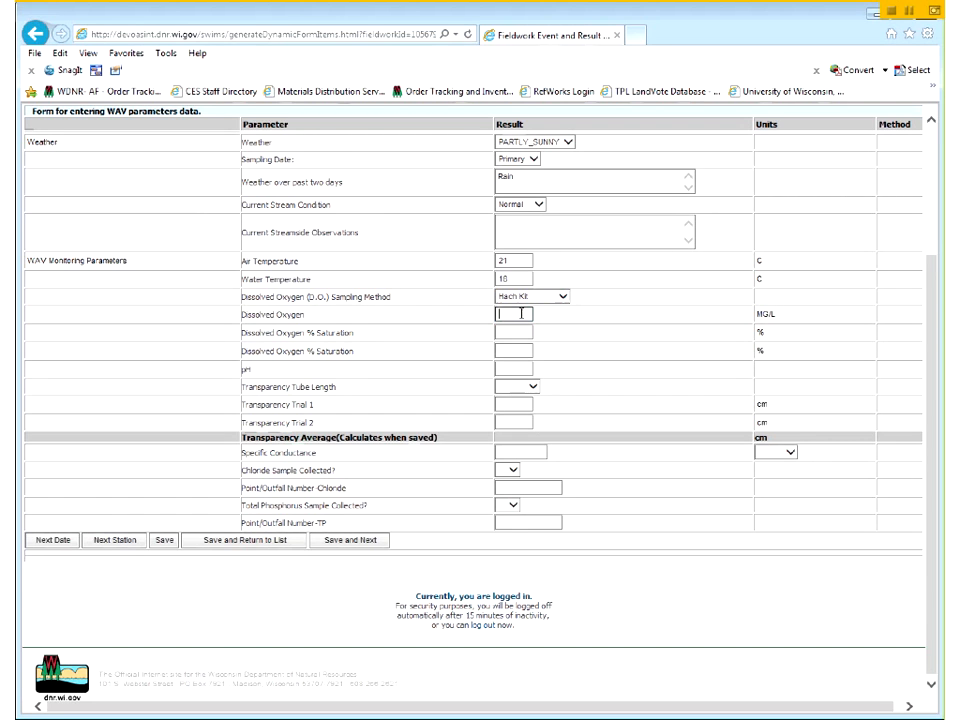
pyautogui.write('8.5')
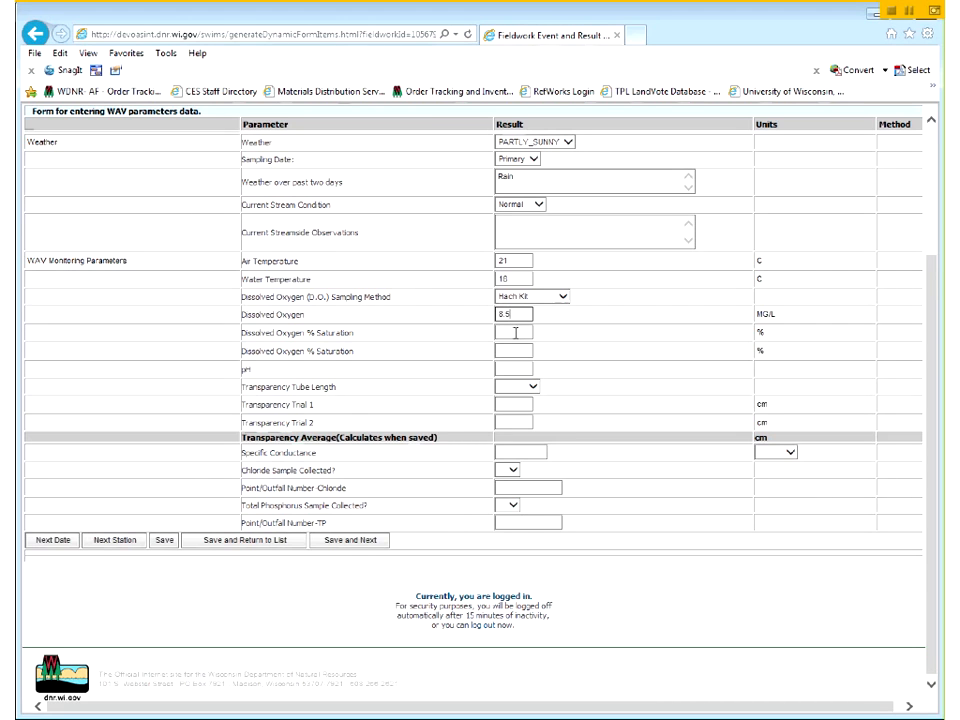
pyautogui.click(516, 333)
pyautogui.write('110')
# Leave the second saturation field and pH blank, and set the transparency tube length to 120 cm.
pyautogui.click(515, 351)
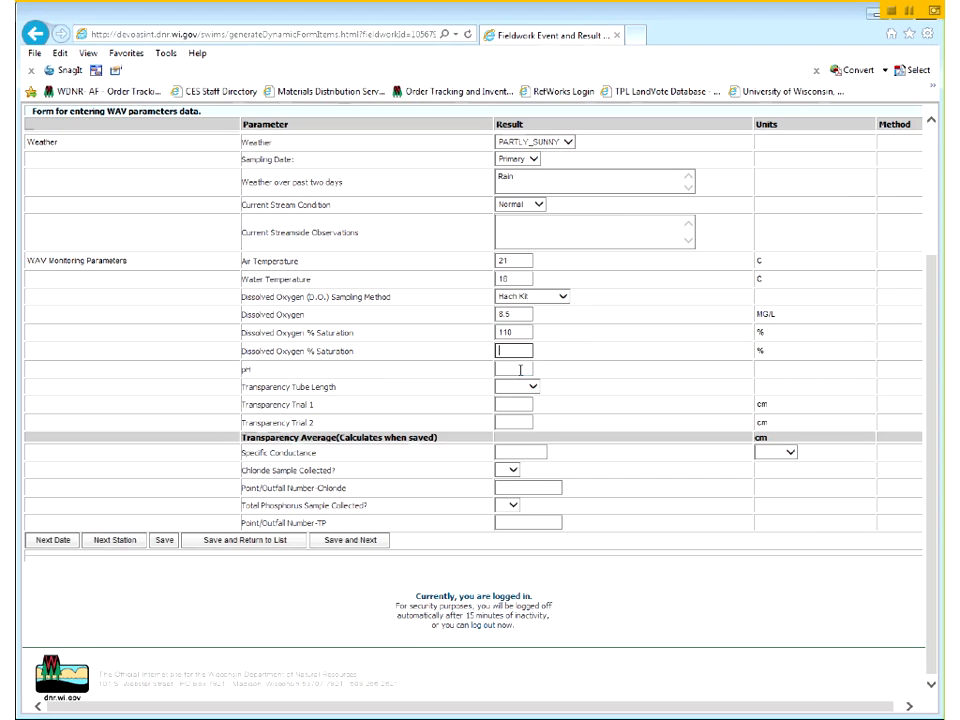
pyautogui.click(520, 370)
pyautogui.click(517, 372)
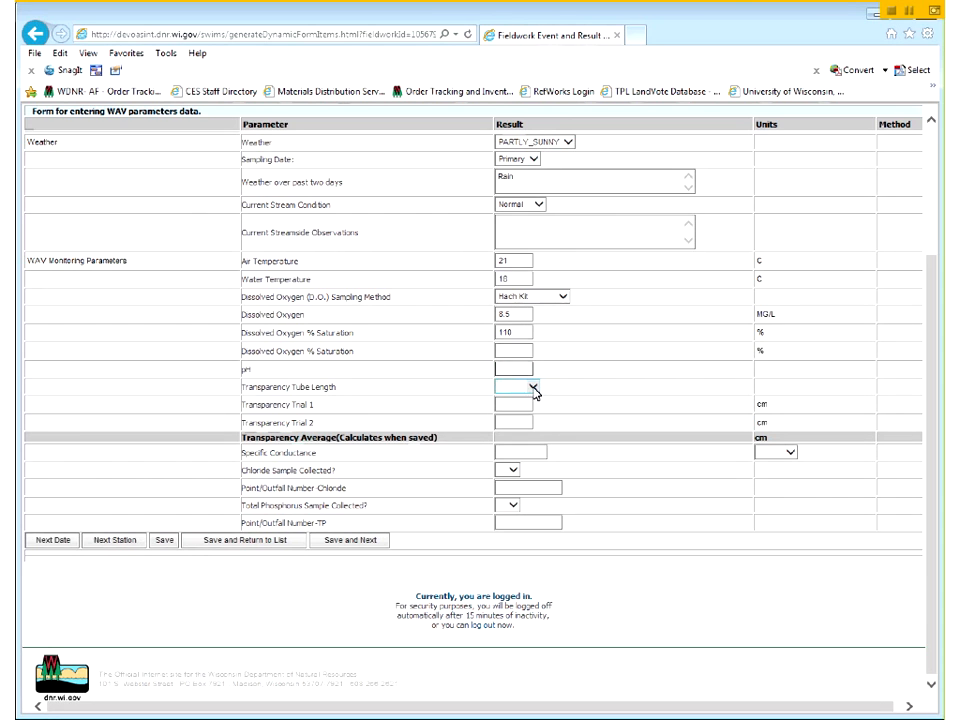
pyautogui.click(534, 390)
pyautogui.click(531, 405)
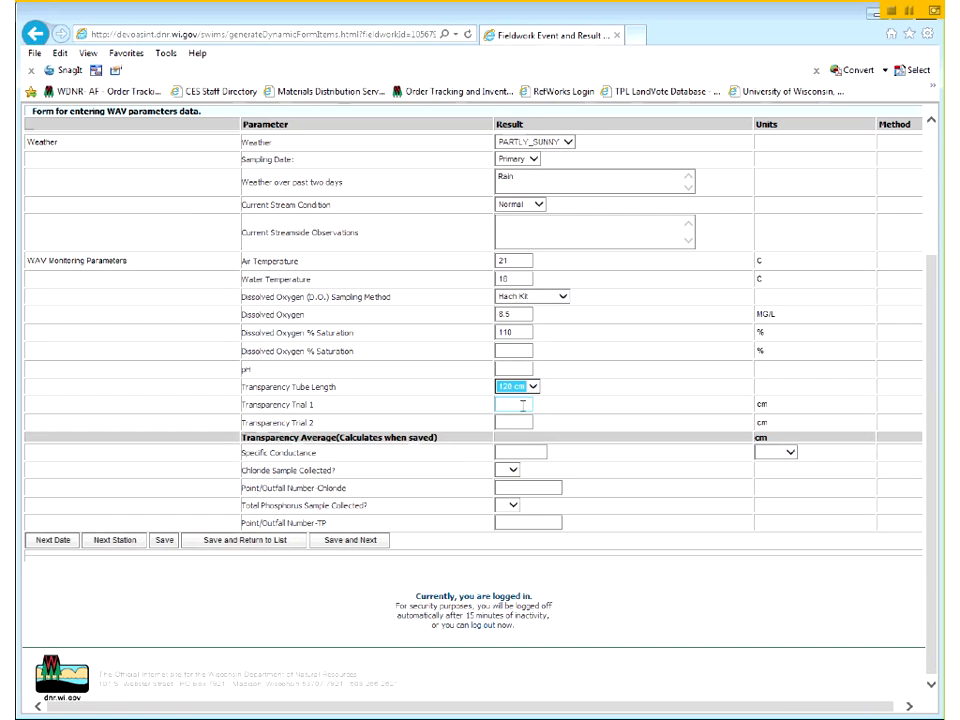
# Enter 120 cm for Transparency Trial 1 and 100 cm for Transparency Trial 2, and save the form.
pyautogui.click(522, 404)
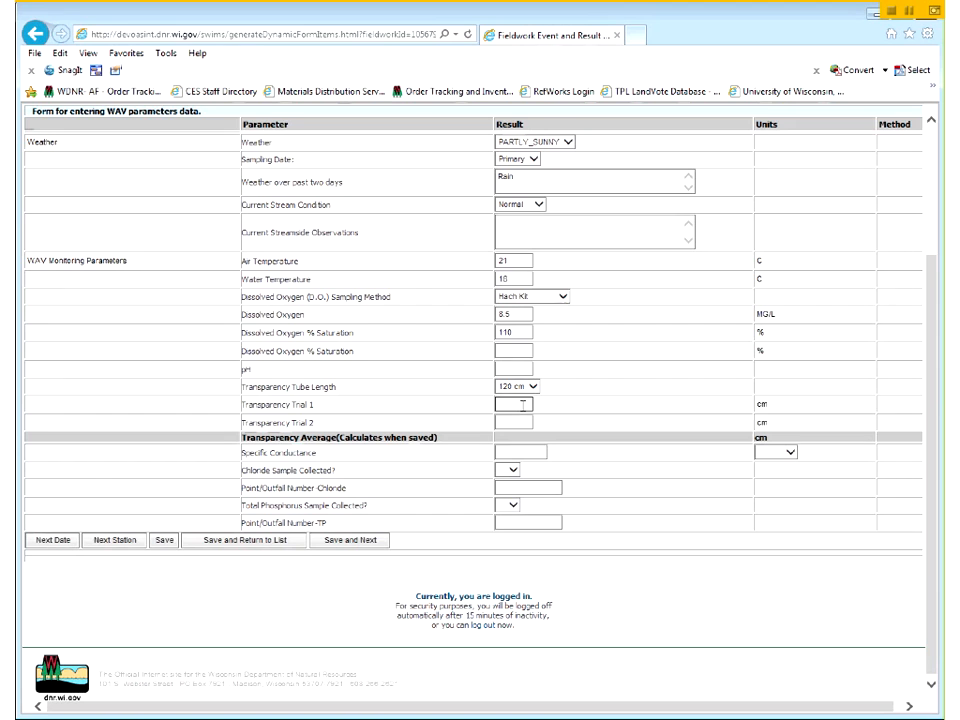
pyautogui.write('120')
pyautogui.click(519, 422)
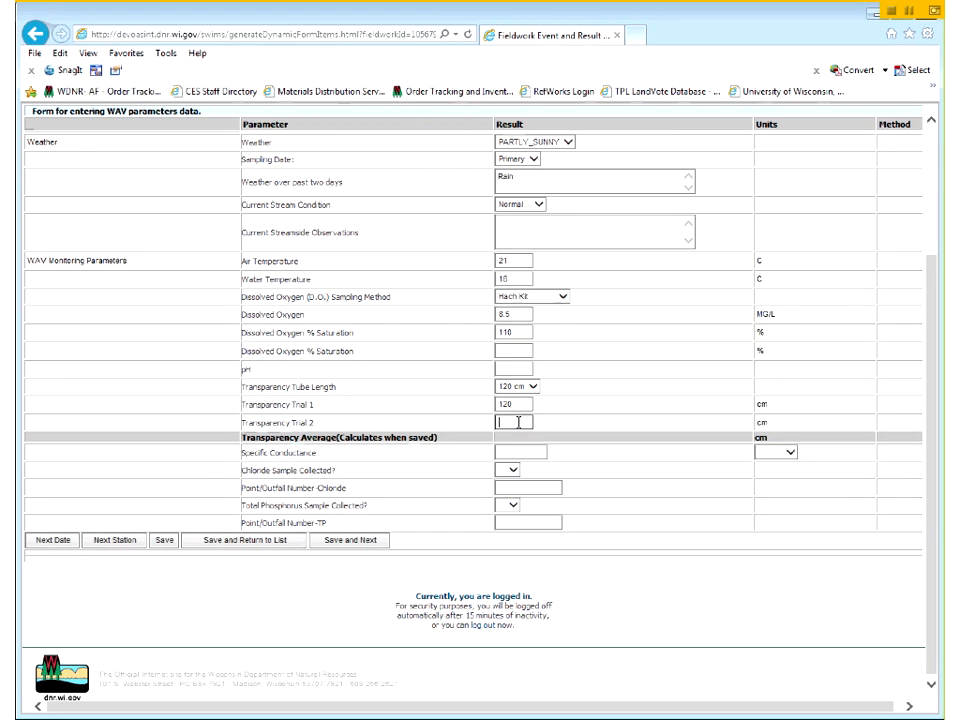
pyautogui.write('100')
pyautogui.click(163, 541)
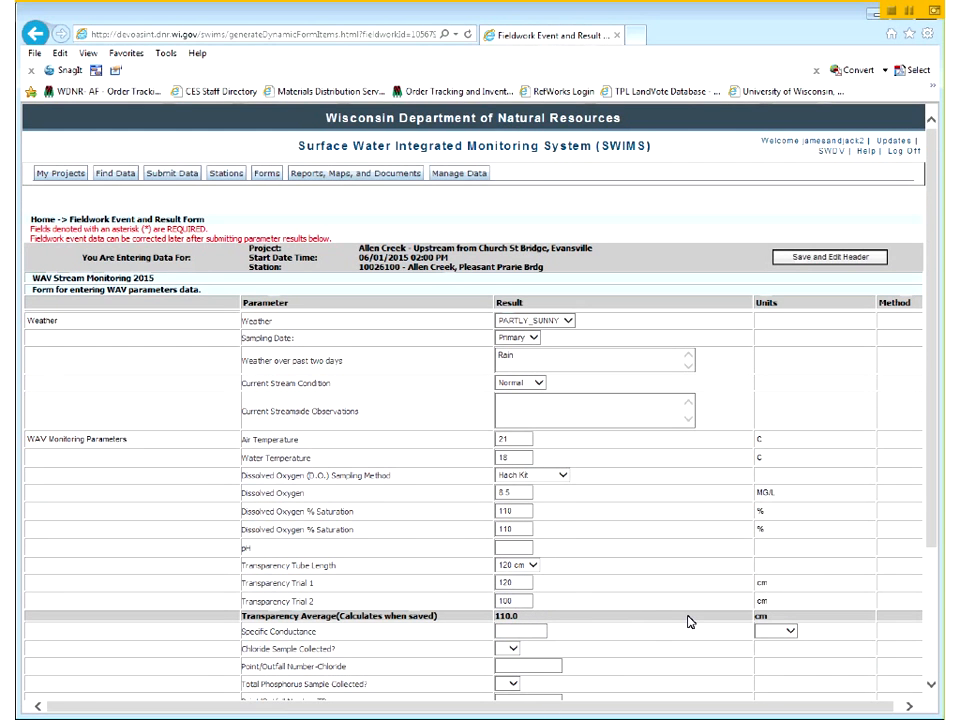
# Save and continue to the WAV Streamflow form, marking streamflow as monitored (Y) with the WAV Float Method.
pyautogui.scroll(-3, 690, 622)
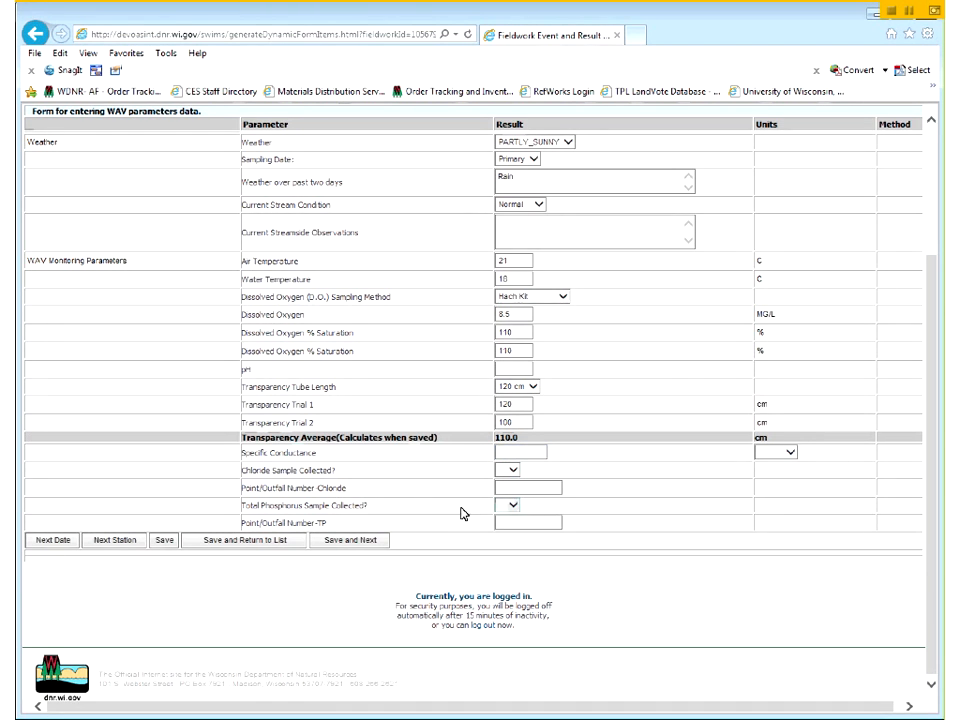
pyautogui.click(353, 541)
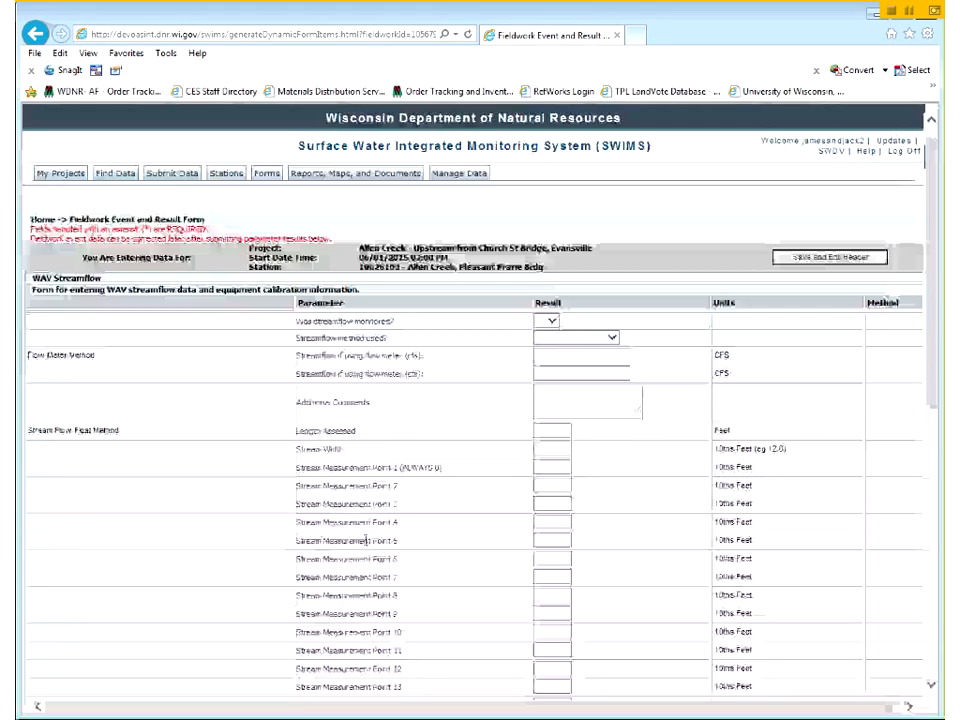
pyautogui.scroll(-1, 366, 540)
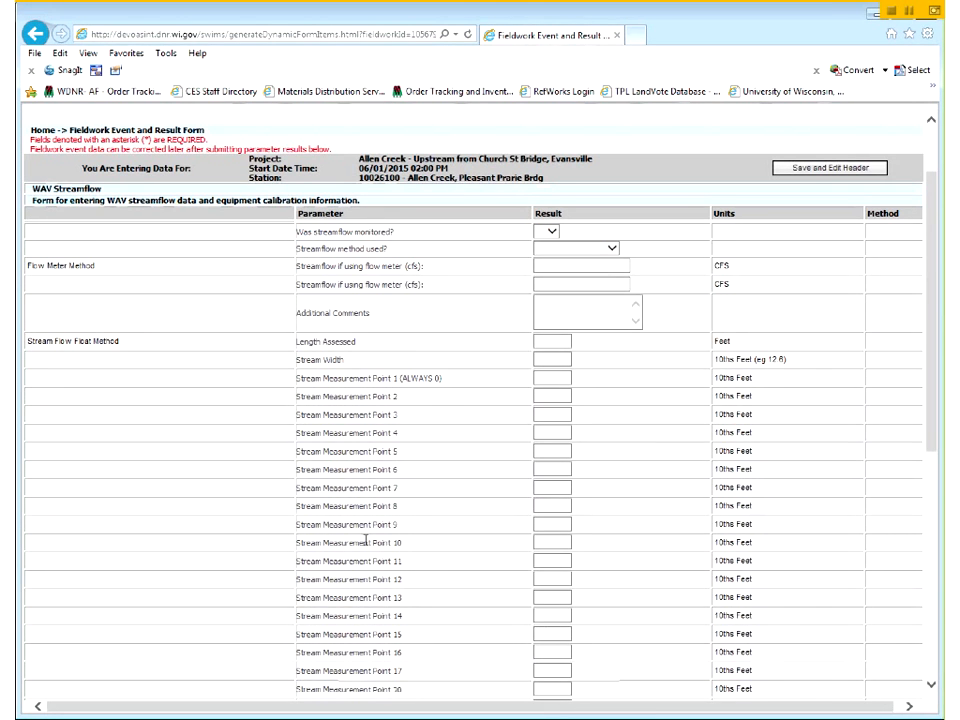
pyautogui.scroll(-1, 366, 540)
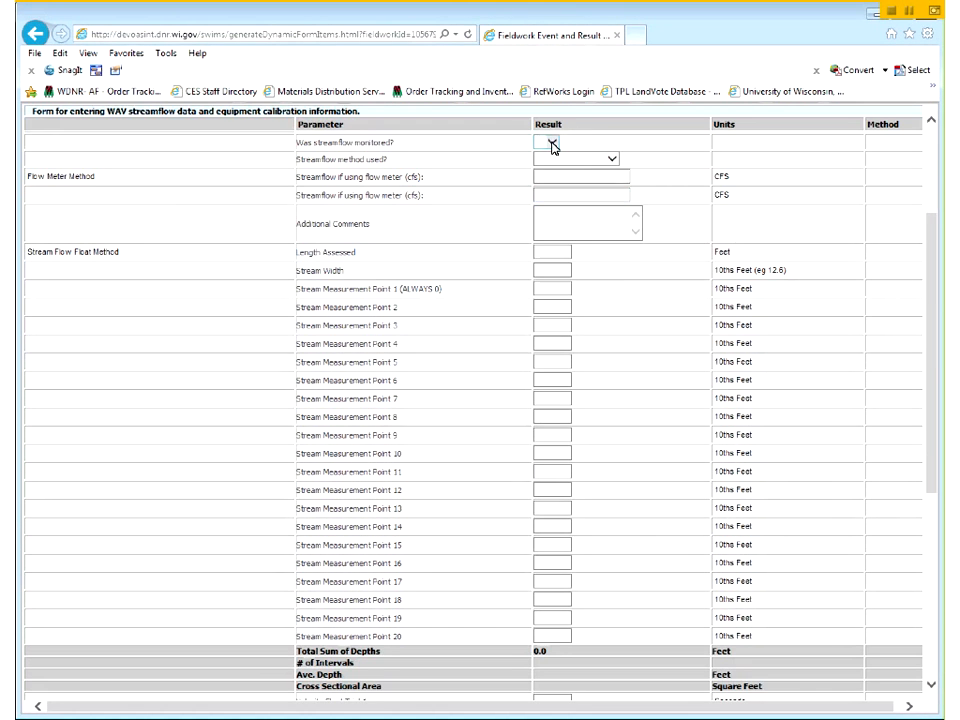
pyautogui.click(553, 148)
pyautogui.click(612, 162)
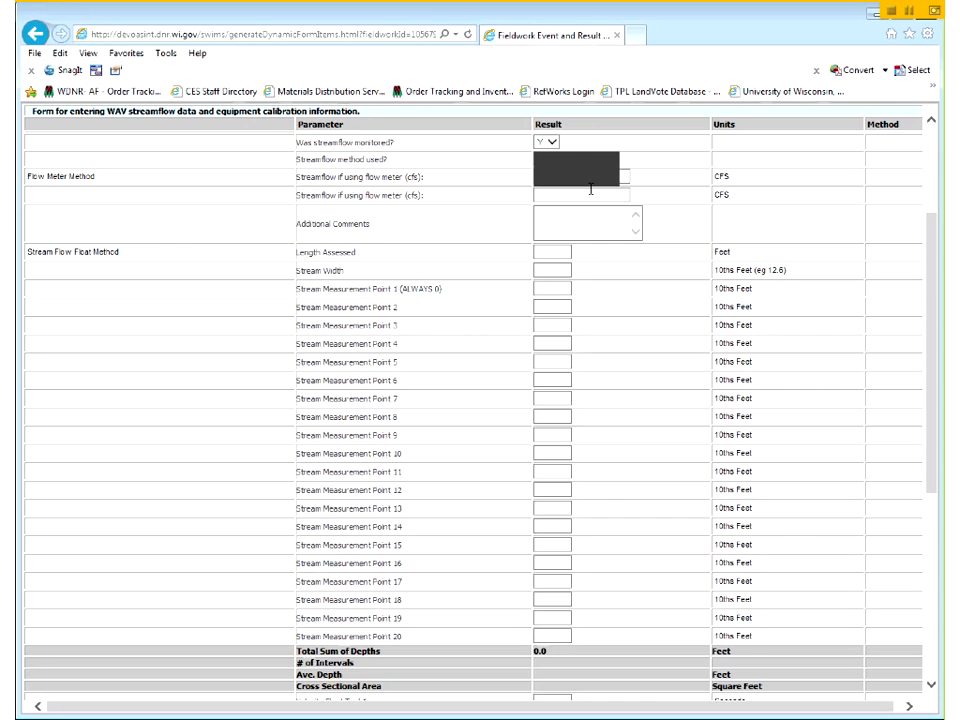
pyautogui.click(588, 178)
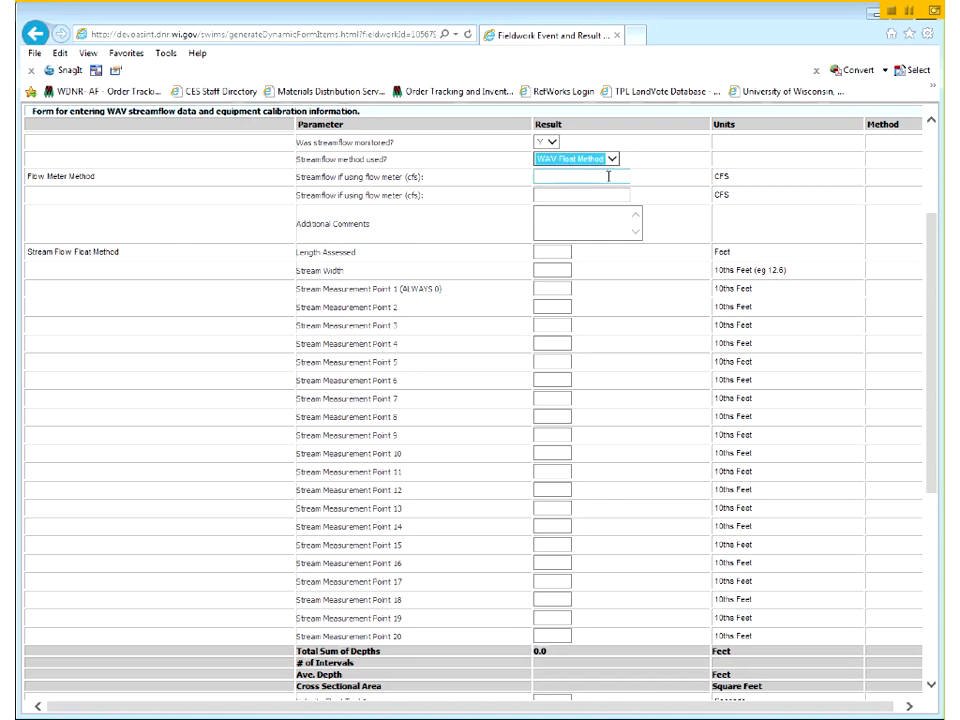
# For the float method, enter a length assessed of 20 feet, a stream width of 45 and 0 for measurement point 1.
pyautogui.click(562, 252)
pyautogui.write('20')
pyautogui.press('Tab')
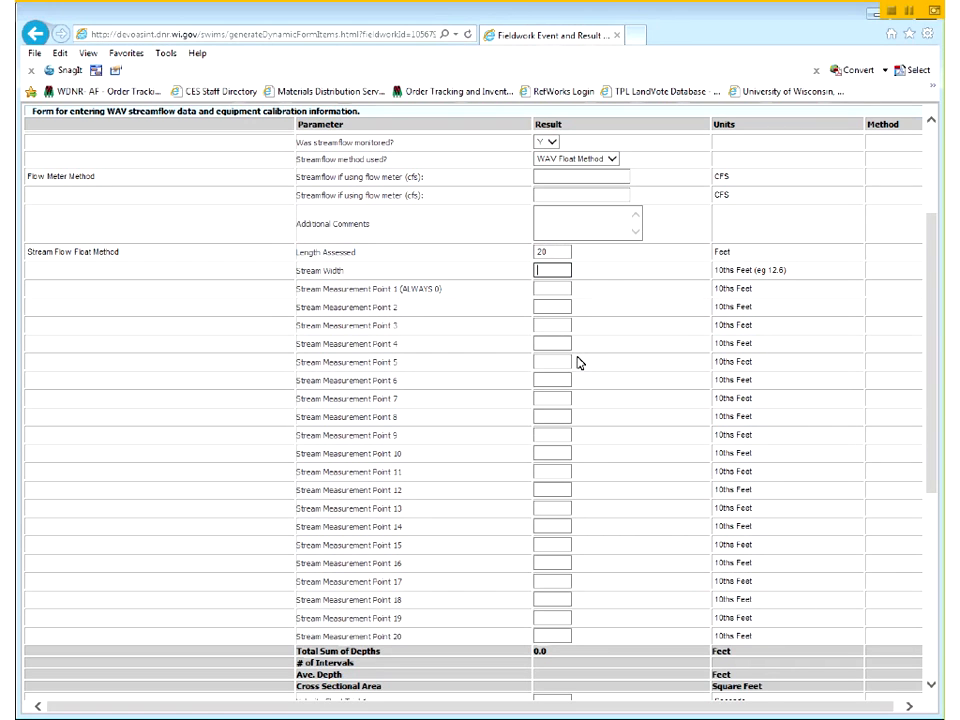
pyautogui.write('45')
pyautogui.click(554, 286)
pyautogui.write('0')
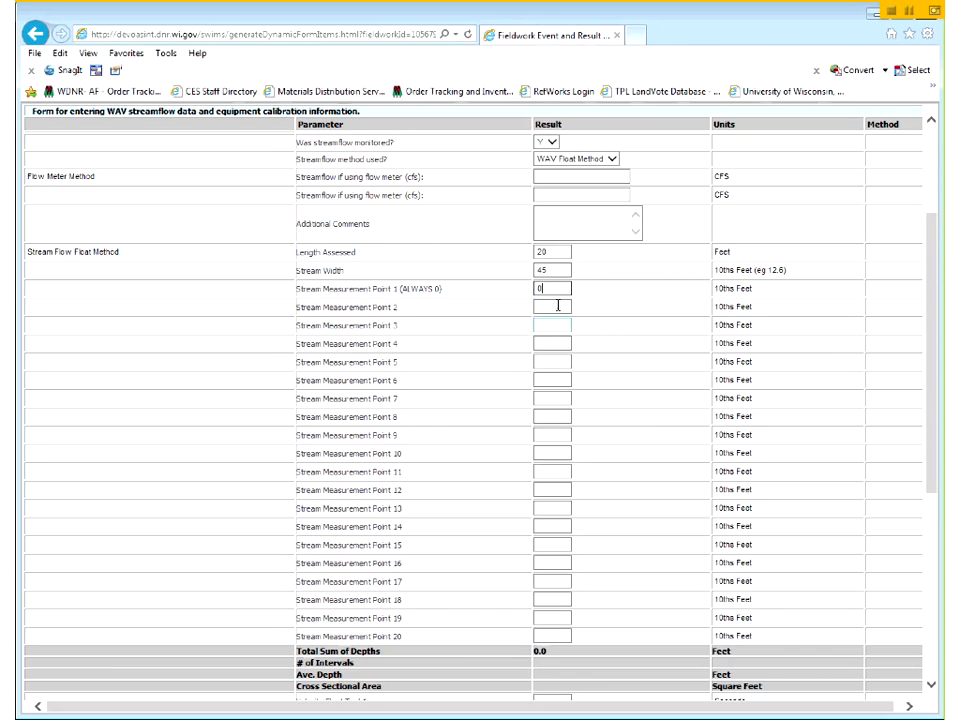
# Enter the depths for stream measurement points 2 to 6: 0.3, 0.4, 0.55, 0.5 and 0.9.
pyautogui.click(557, 306)
pyautogui.write('0.3')
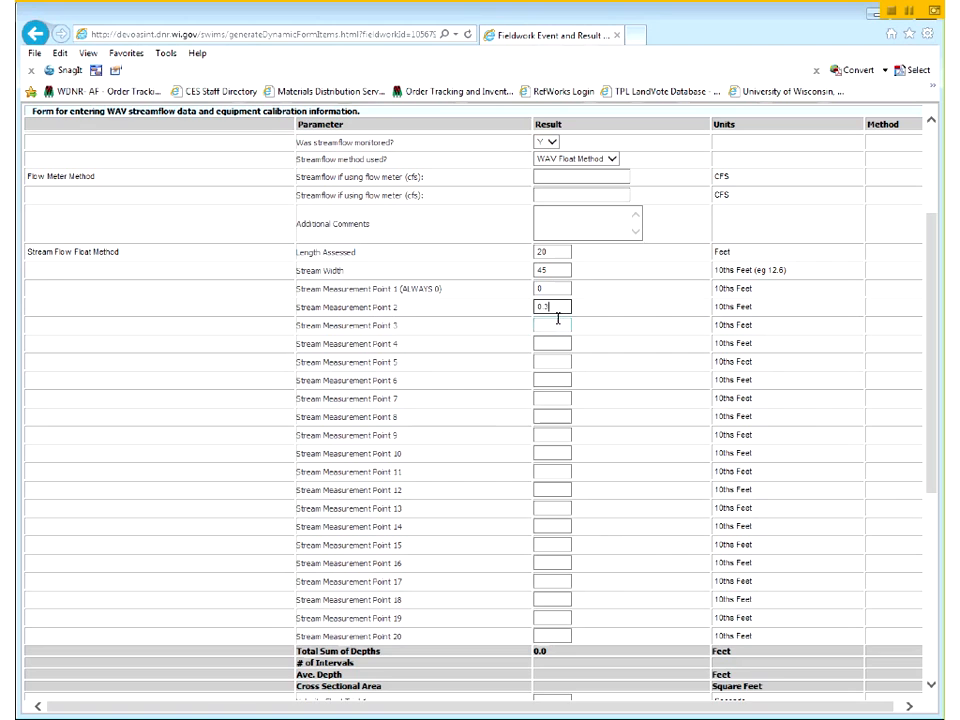
pyautogui.click(557, 321)
pyautogui.write('0.4')
pyautogui.click(557, 340)
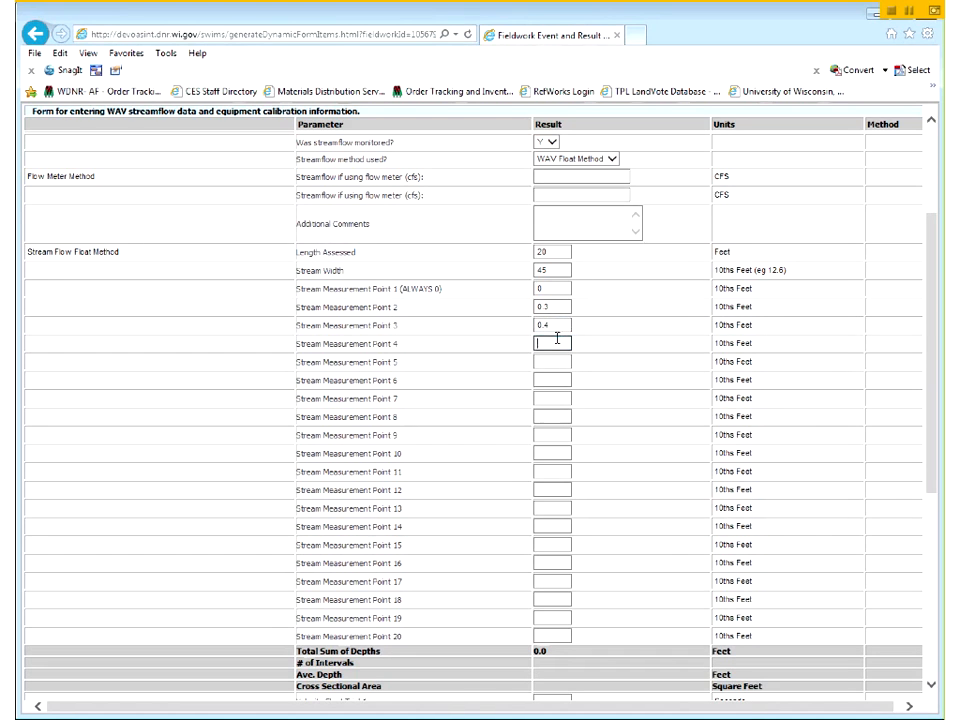
pyautogui.write('0.55')
pyautogui.click(549, 362)
pyautogui.write('0.5')
pyautogui.click(553, 378)
pyautogui.write('0.9')
# Enter the depths for stream measurement points 7 to 11: 1.0, 1.3, 1.3, 1.0 and 0.9.
pyautogui.click(554, 396)
pyautogui.write('1.0')
pyautogui.click(556, 414)
pyautogui.write('1.3')
pyautogui.click(553, 432)
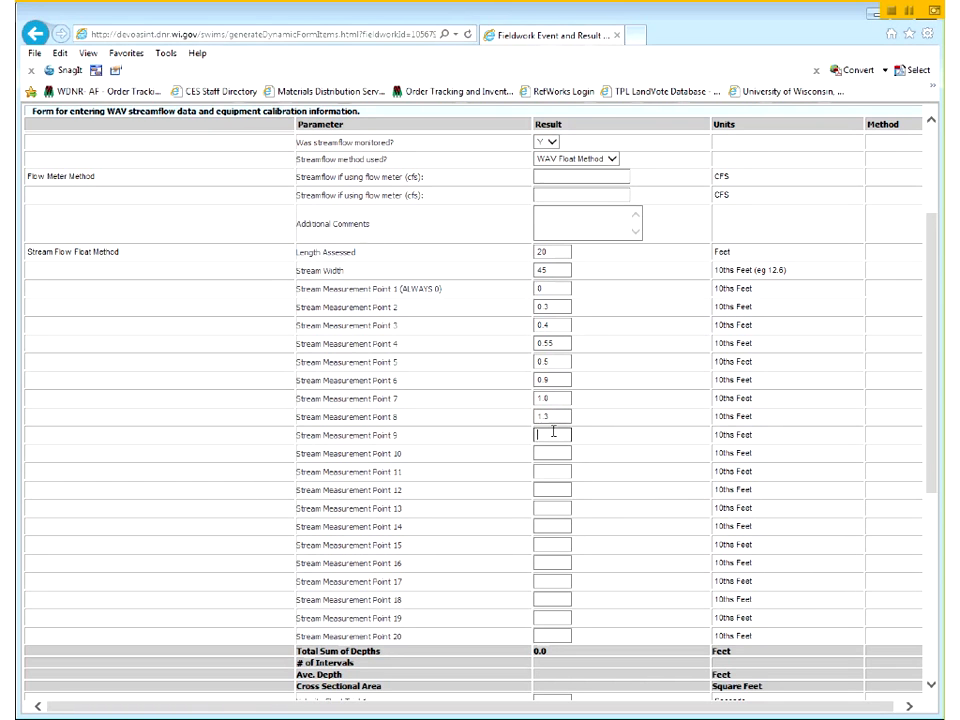
pyautogui.write('1.3')
pyautogui.click(553, 453)
pyautogui.write('1.0')
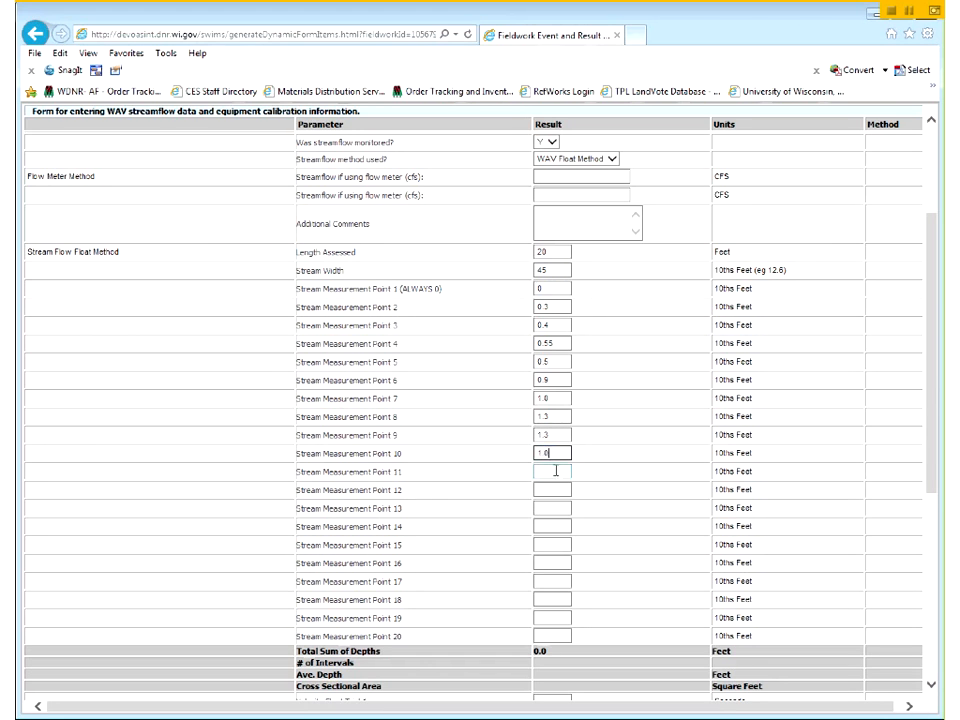
pyautogui.click(556, 470)
pyautogui.write('0.9')
# Enter the depths for stream measurement points 12 to 16: 0.9, 0.9, 0.7, 0.6 and 0.6.
pyautogui.click(561, 490)
pyautogui.write('0.9')
pyautogui.click(561, 508)
pyautogui.write('0.8')
pyautogui.click(563, 526)
pyautogui.write('0.7')
pyautogui.click(559, 546)
pyautogui.write('0.6')
pyautogui.click(558, 563)
pyautogui.write('0.6')
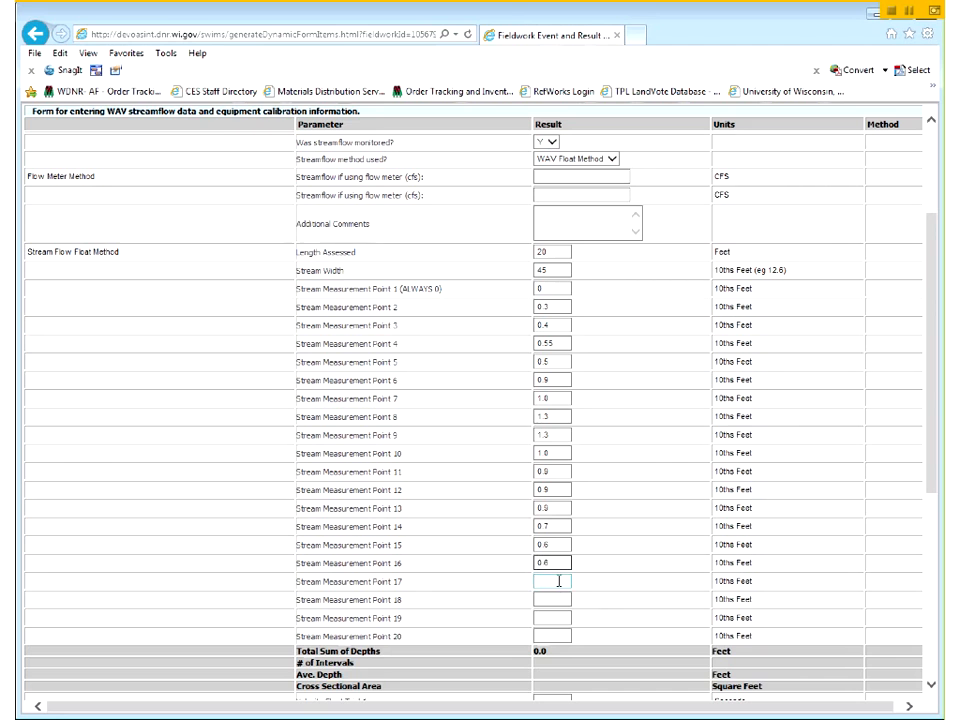
# Enter the depths for stream measurement points 17 to 20 as 0.5, 0.5, 0.3 and 0.2, and save the form.
pyautogui.click(558, 581)
pyautogui.write('0.5')
pyautogui.click(556, 599)
pyautogui.write('0.5')
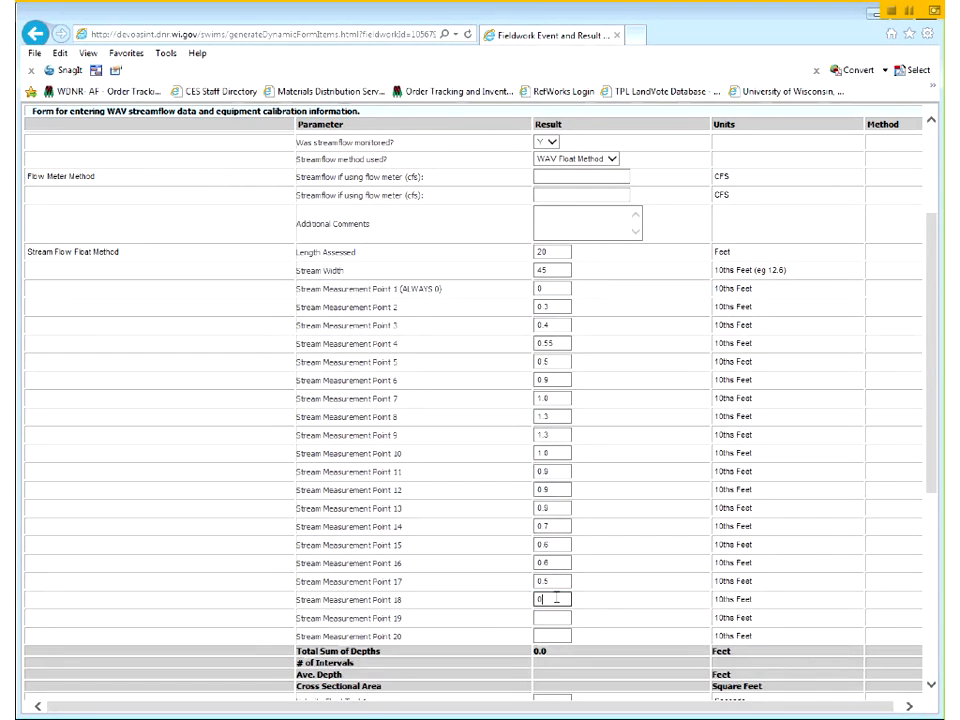
pyautogui.click(559, 617)
pyautogui.write('0.3')
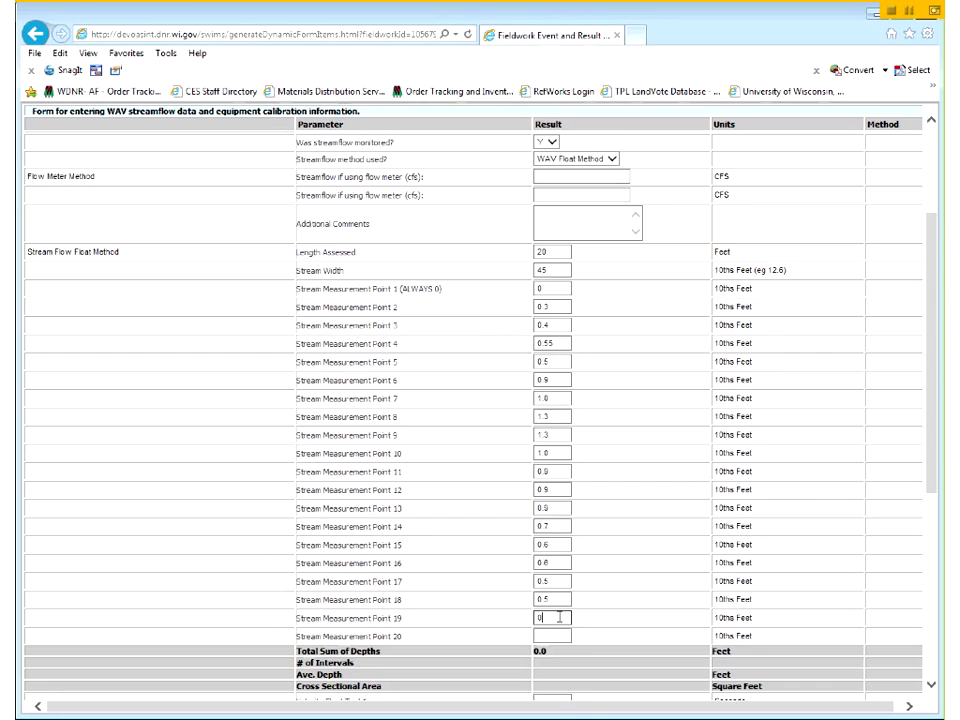
pyautogui.click(557, 634)
pyautogui.write('0.2')
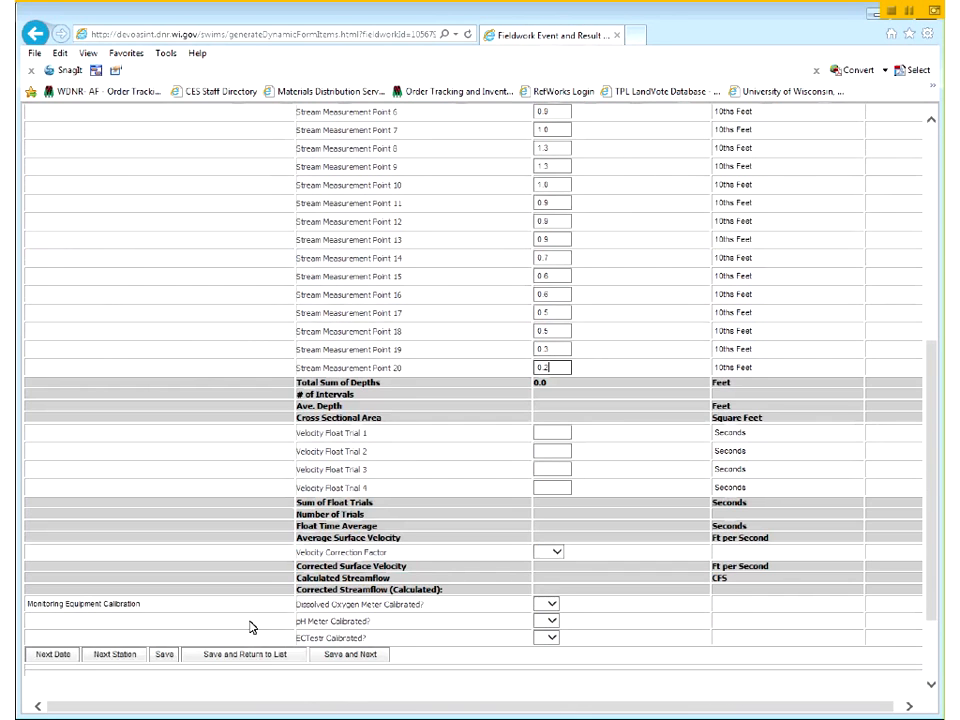
pyautogui.scroll(-5, 300, 623)
pyautogui.click(166, 655)
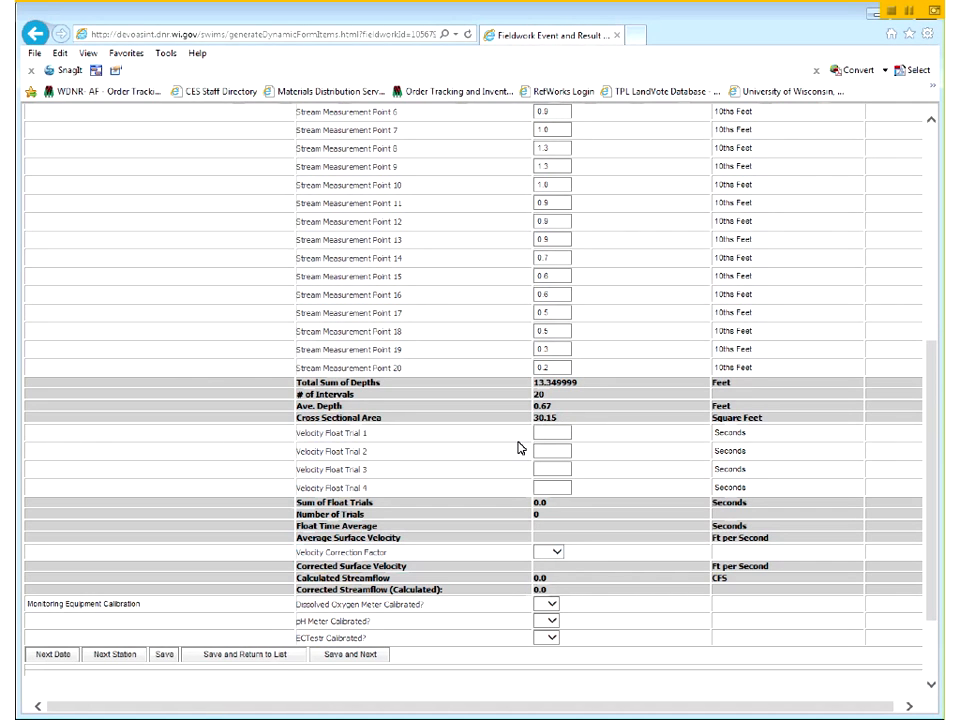
# Enter velocity float trials 1 to 4 as 20, 25, 35 and 39 seconds, and save the form.
pyautogui.click(559, 432)
pyautogui.write('20')
pyautogui.click(559, 450)
pyautogui.write('25')
pyautogui.click(560, 468)
pyautogui.write('35')
pyautogui.click(555, 486)
pyautogui.write('39')
pyautogui.click(166, 656)
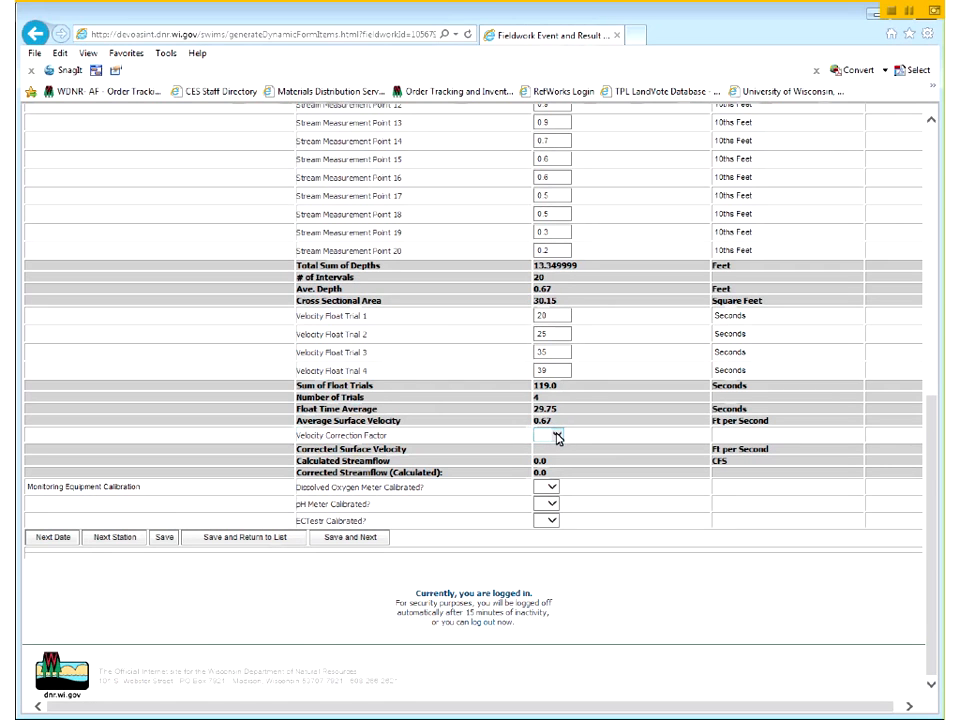
# Set the velocity correction factor to 0.8 and save the form to calculate the streamflow.
pyautogui.click(557, 438)
pyautogui.click(560, 455)
pyautogui.click(164, 537)
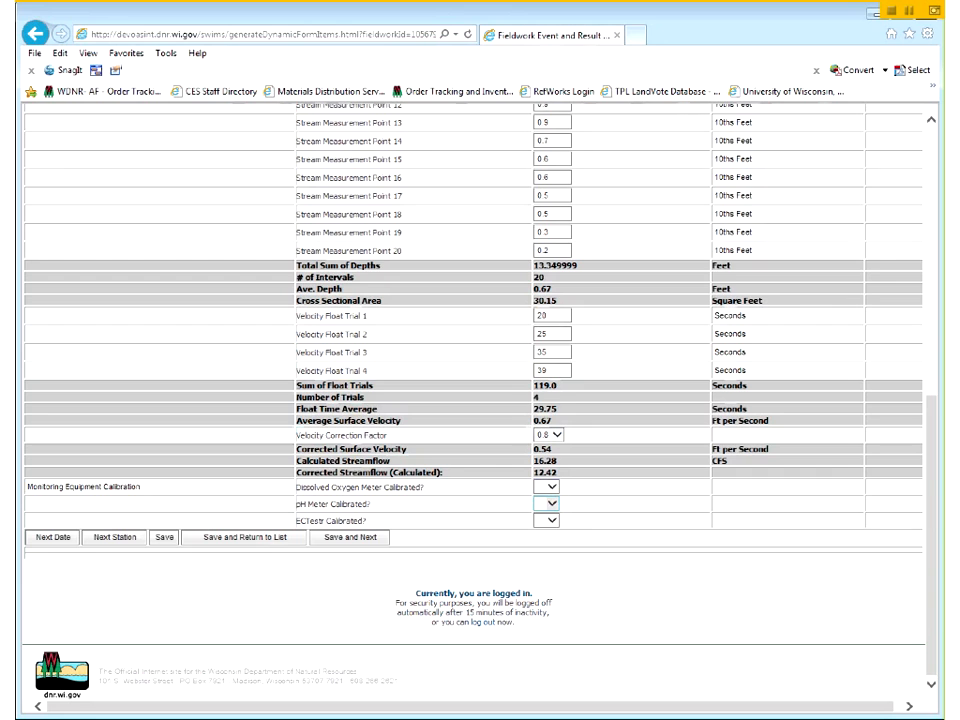
# Leave the equipment calibration answers and the thermistor form blank, saving and continuing to the WAV Citizen Monitoring Biotic Index form.
pyautogui.click(551, 489)
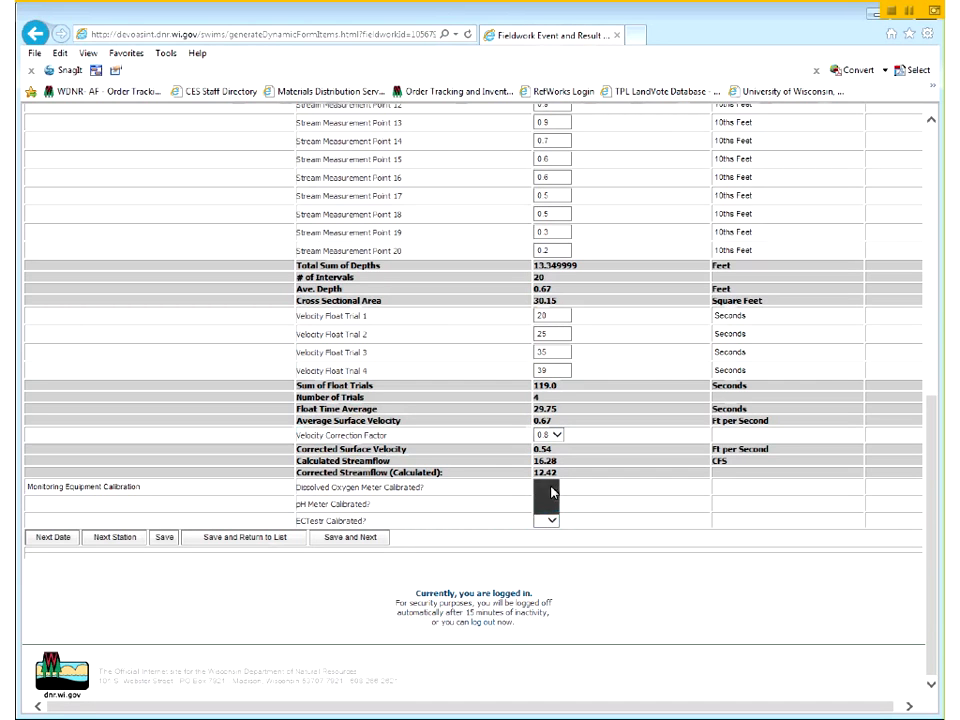
pyautogui.click(571, 493)
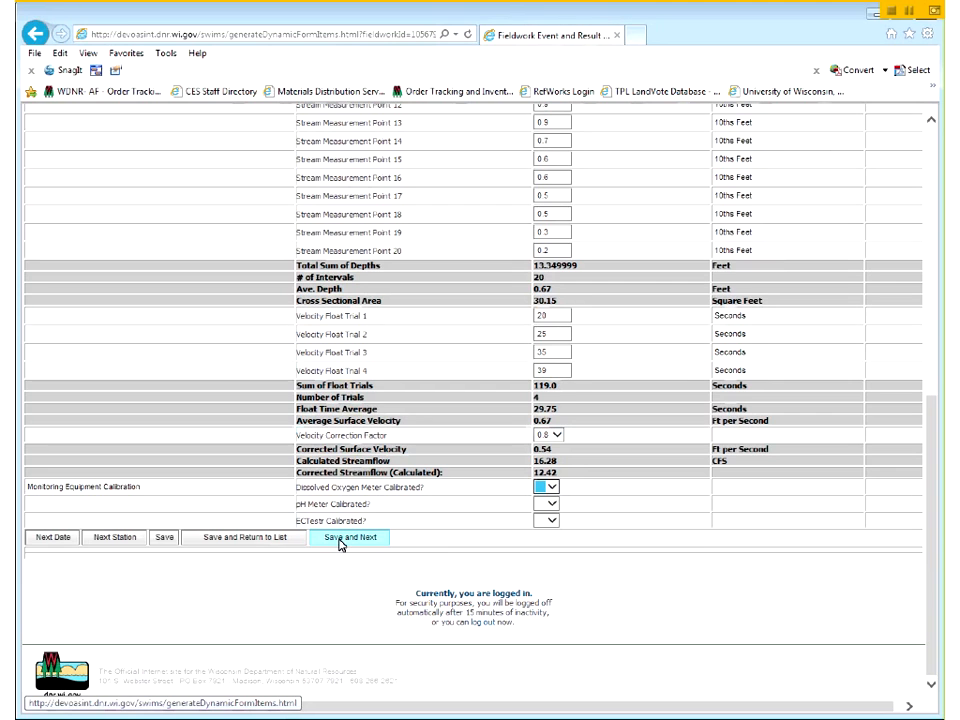
pyautogui.click(340, 544)
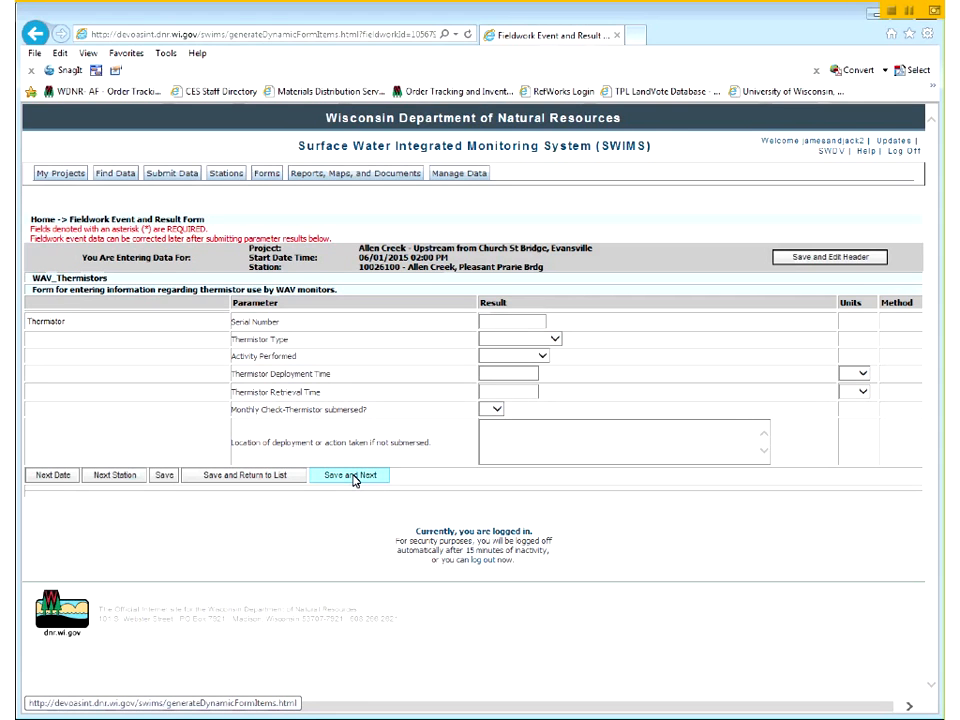
pyautogui.click(350, 477)
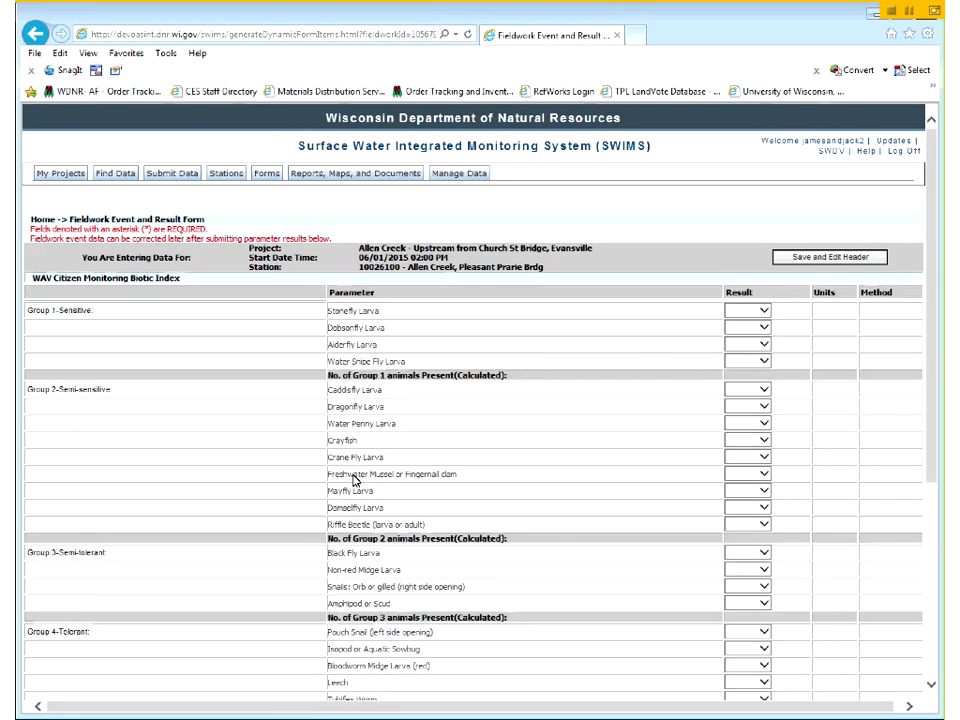
# Mark Stonefly Larva as Present in the Group 1-Sensitive section of the biotic index.
pyautogui.scroll(-2, 381, 480)
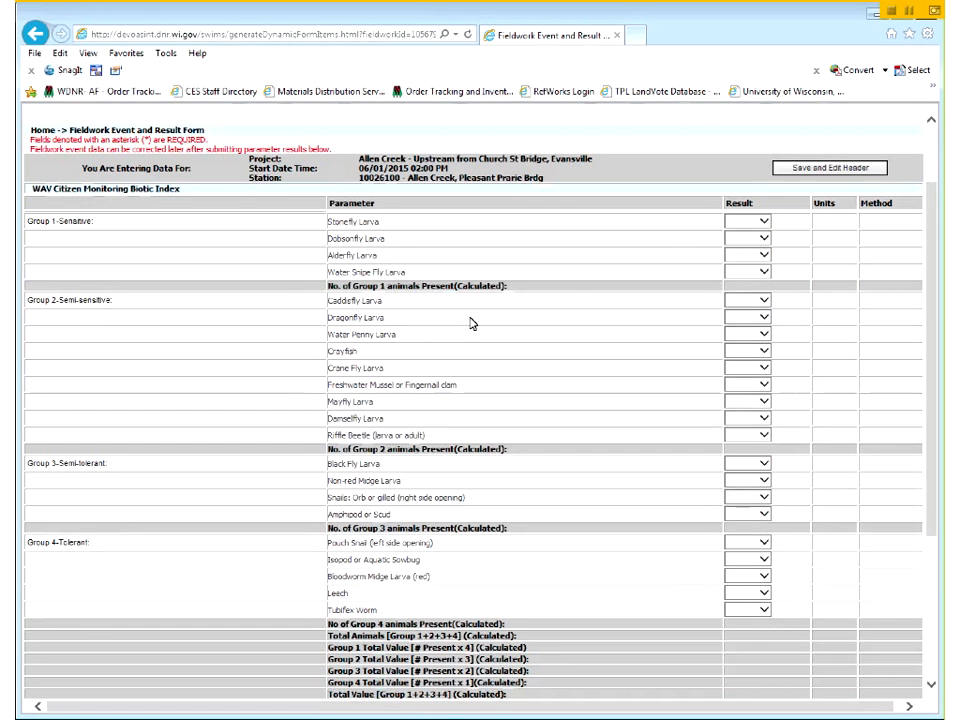
pyautogui.click(764, 223)
pyautogui.click(786, 223)
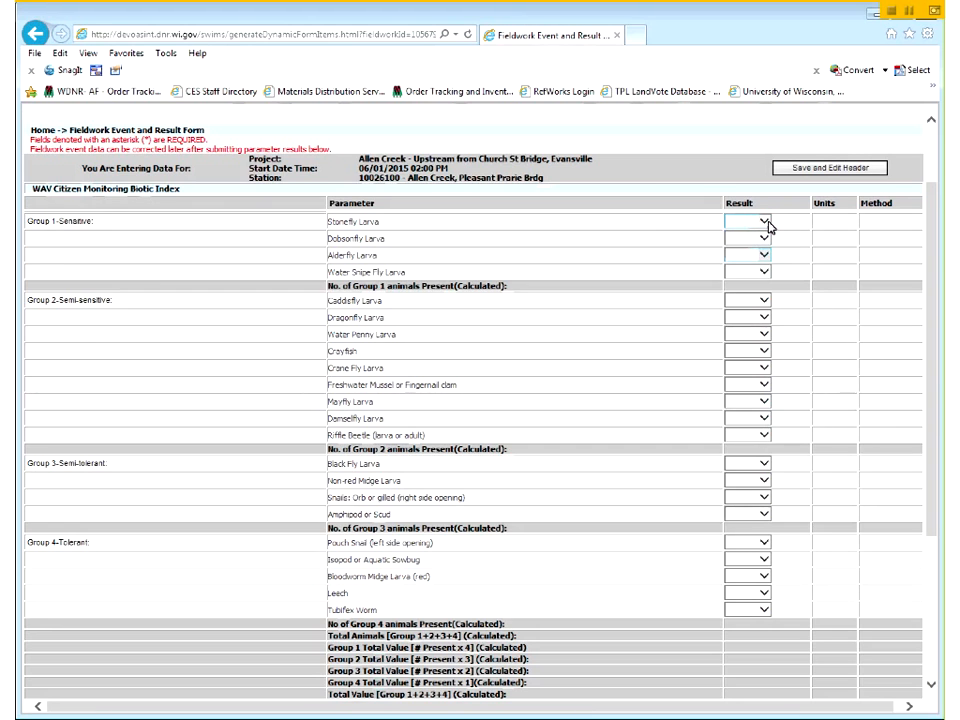
pyautogui.click(764, 222)
pyautogui.click(756, 242)
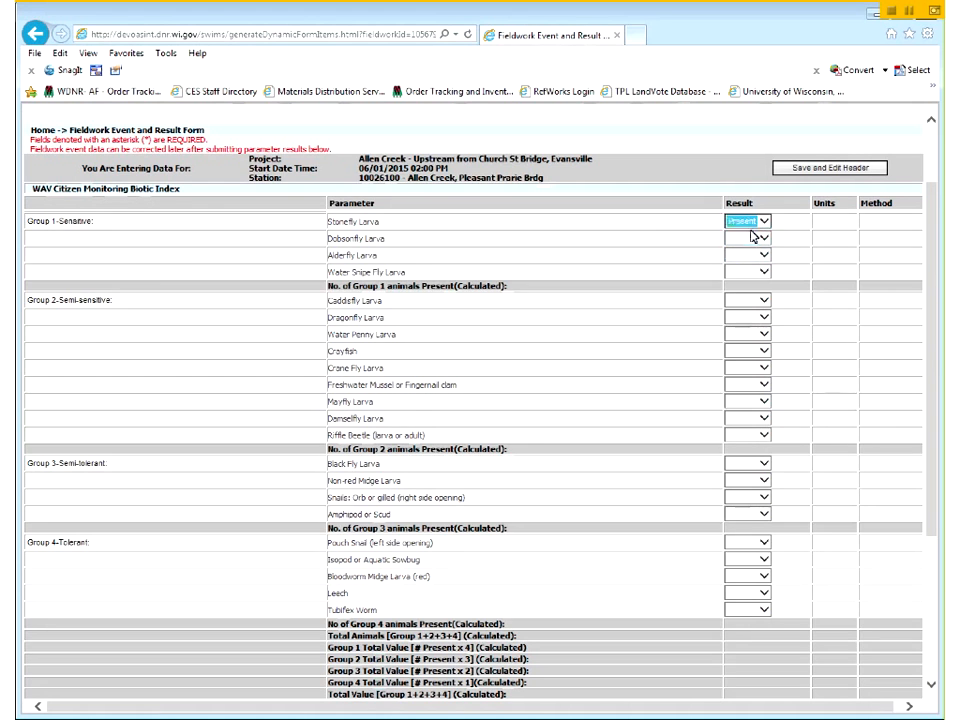
# Mark Caddisfly Larva, Crayfish, Freshwater Mussel or Fingernail clam, Damselfly Larva and Non-red Midge Larva as Present, and save the form.
pyautogui.click(762, 300)
pyautogui.click(759, 318)
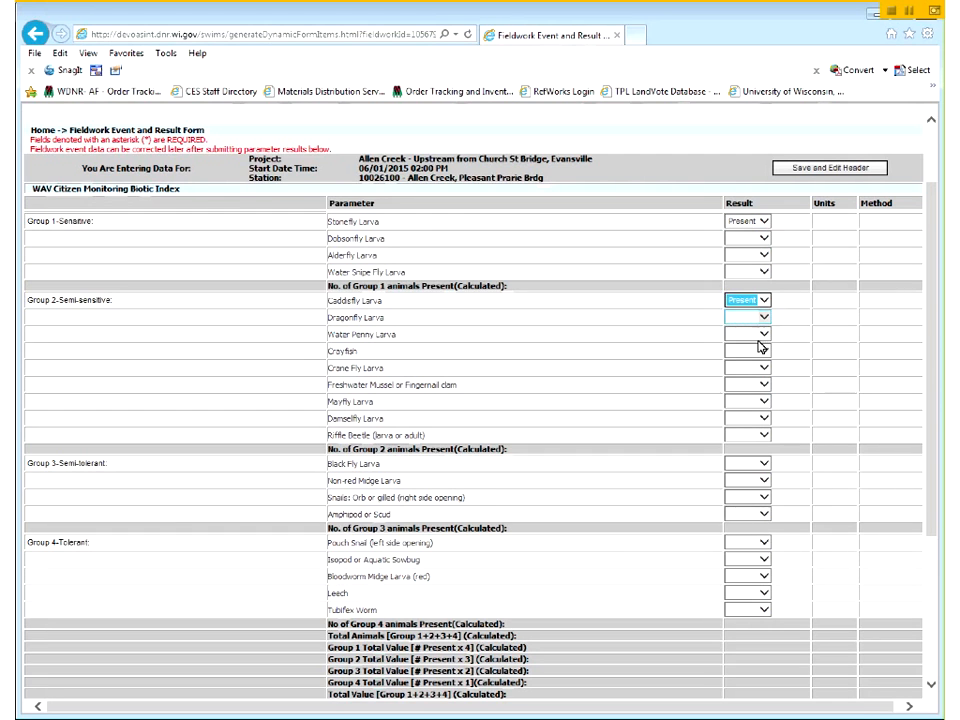
pyautogui.click(767, 354)
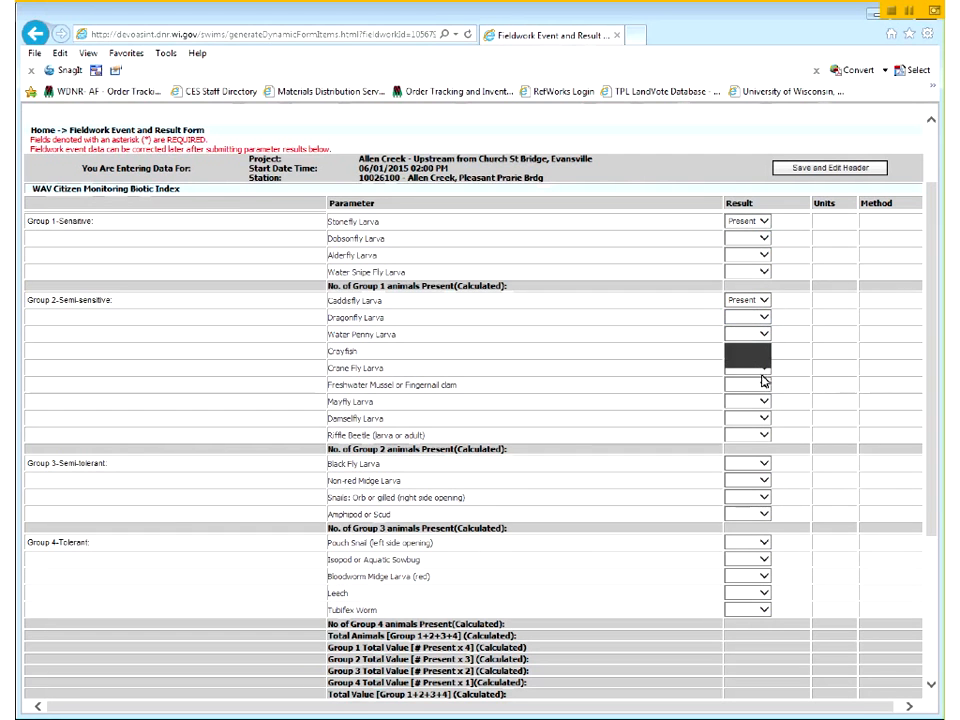
pyautogui.click(765, 377)
pyautogui.click(764, 389)
pyautogui.click(764, 407)
pyautogui.click(764, 418)
pyautogui.click(764, 436)
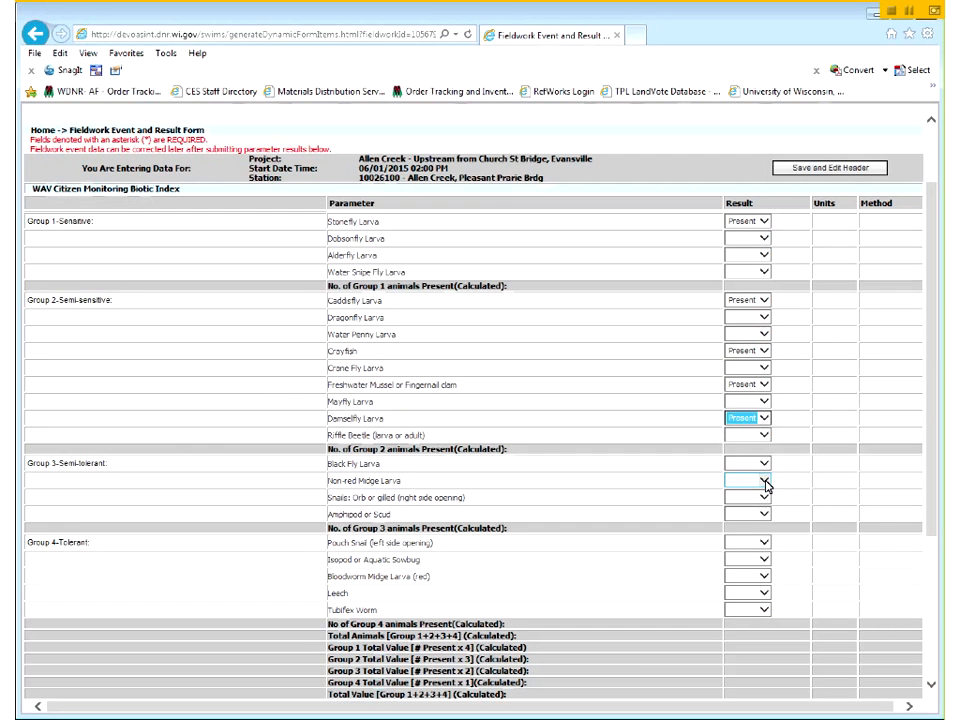
pyautogui.click(764, 481)
pyautogui.click(762, 496)
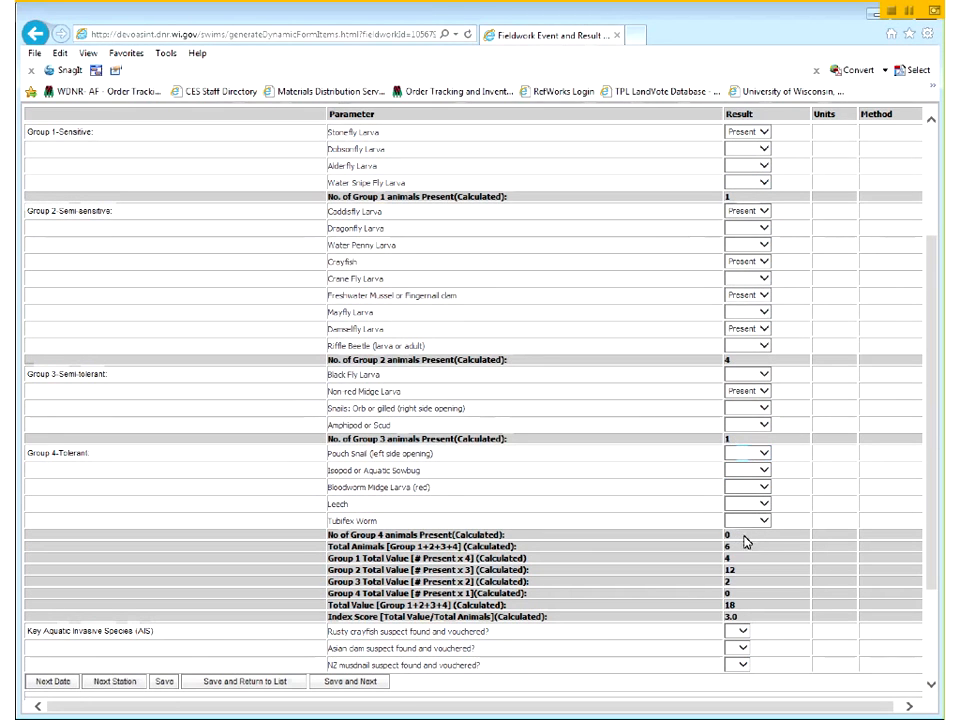
# Answer N to the rusty crayfish, Asian clam and NZ mudsnail questions, then save and continue to the Qualit Fish Habitat Less Than 10 M form.
pyautogui.scroll(-2, 718, 521)
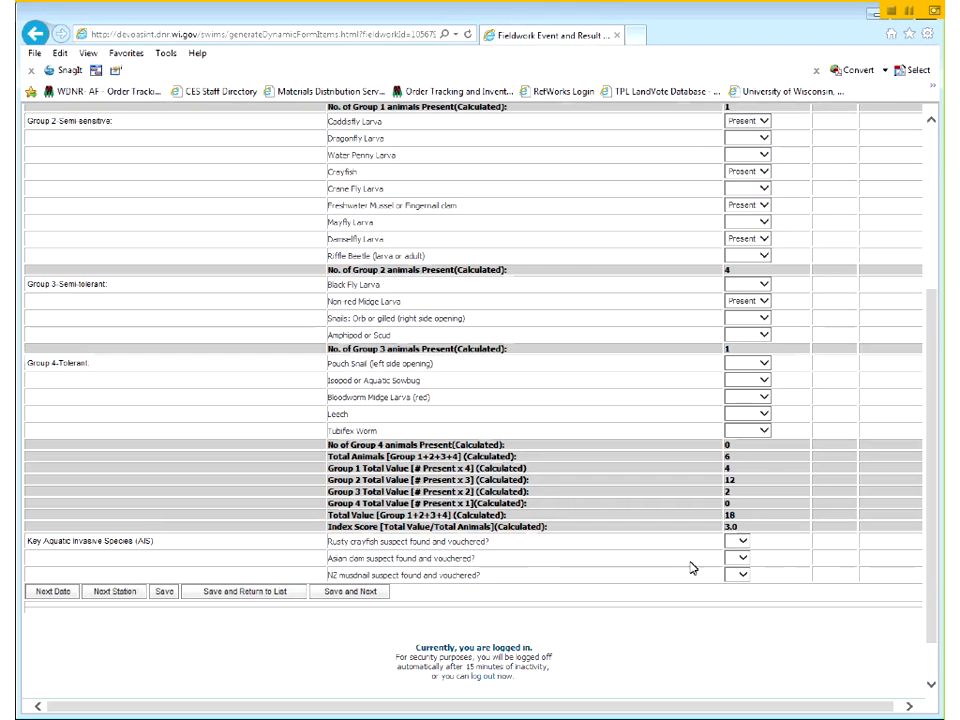
pyautogui.click(742, 544)
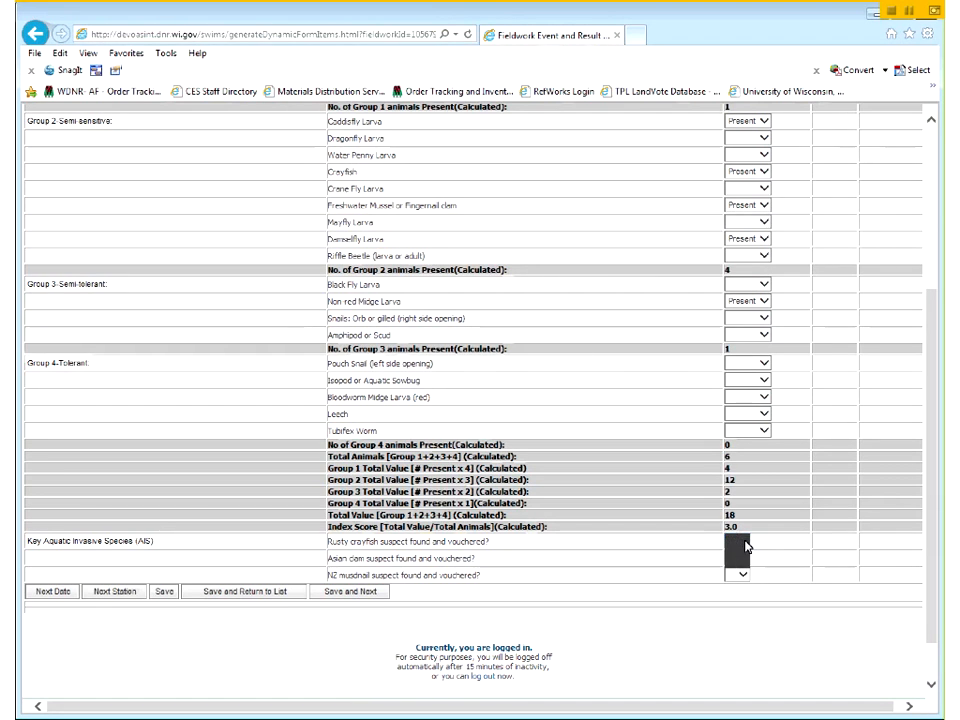
pyautogui.click(763, 542)
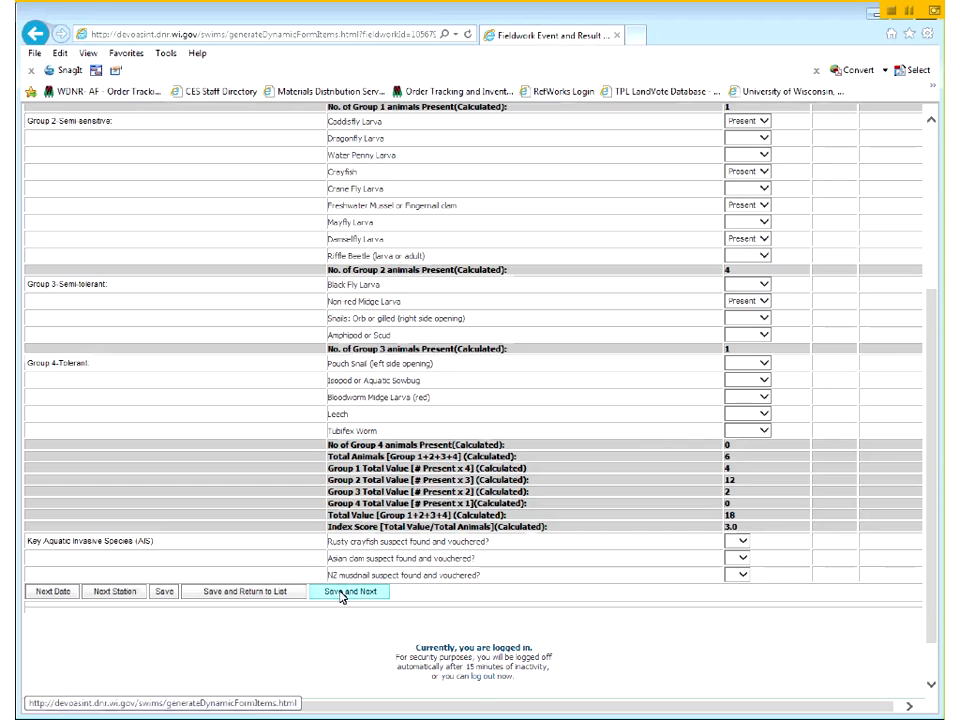
pyautogui.click(743, 546)
pyautogui.click(741, 559)
pyautogui.click(742, 558)
pyautogui.click(744, 574)
pyautogui.click(745, 579)
pyautogui.click(738, 592)
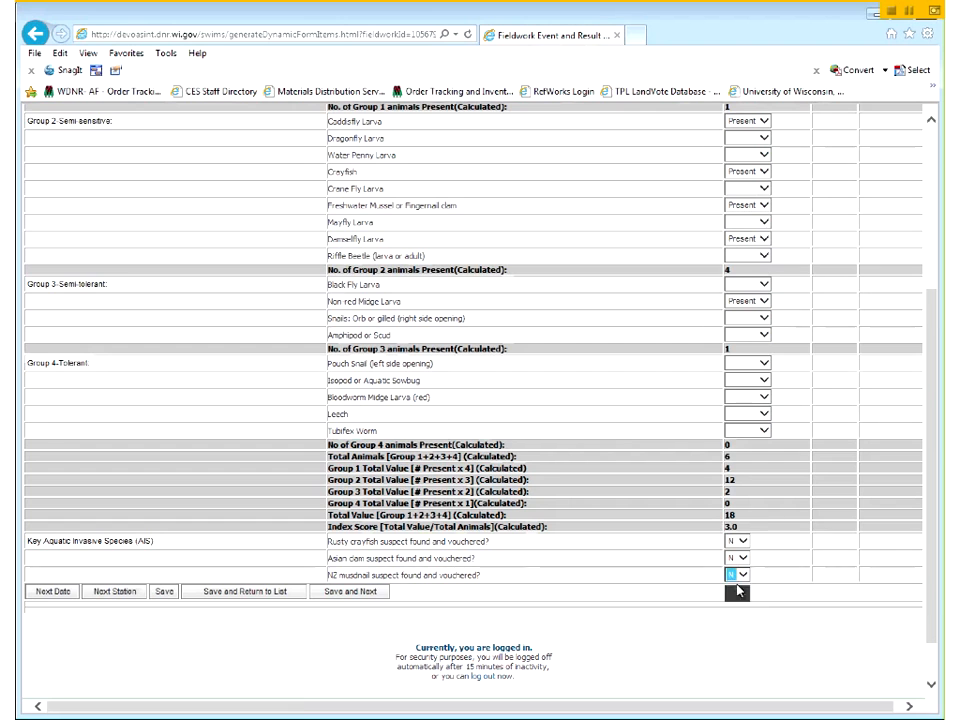
pyautogui.click(366, 594)
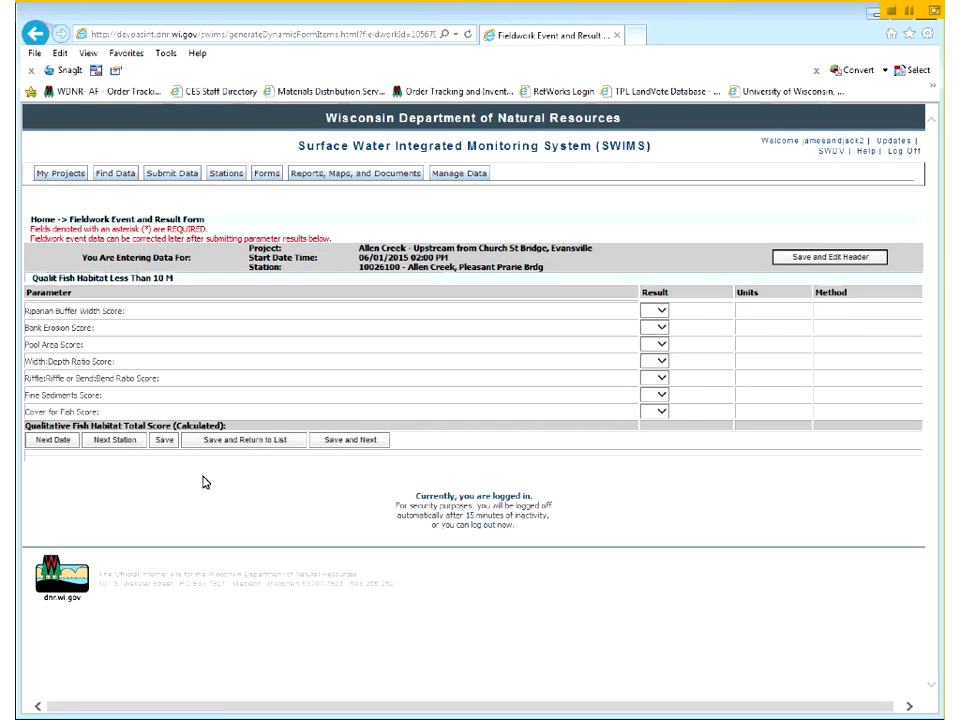
# Set the Riparian Buffer Width Score to 10, Bank Erosion Score to 15, Pool Area Score to 0 and Width:Depth Ratio Score to 10.
pyautogui.click(666, 314)
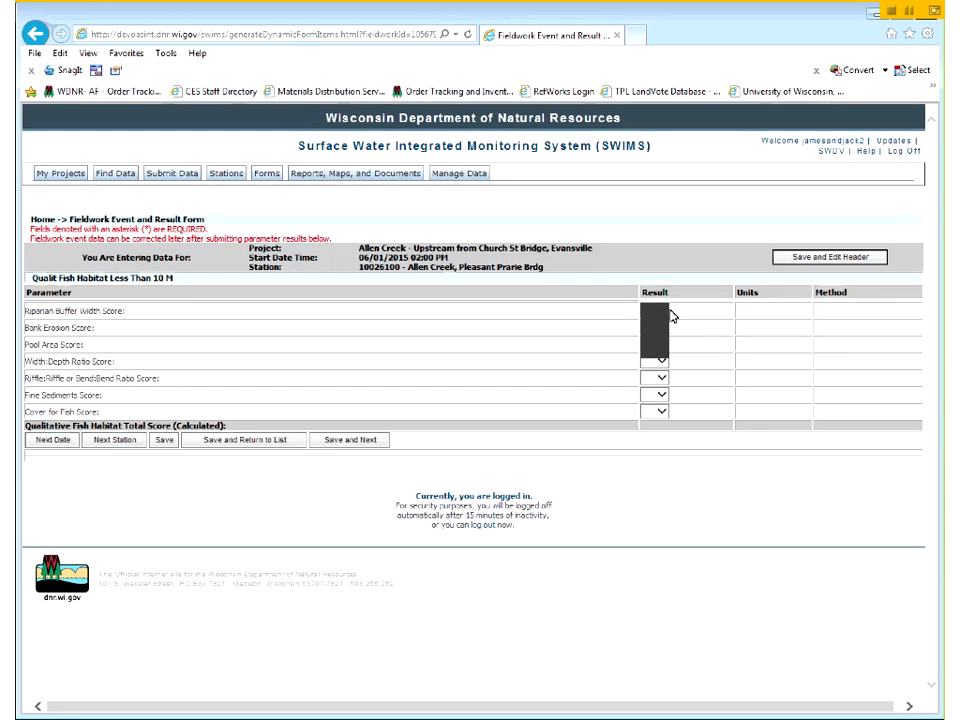
pyautogui.click(668, 322)
pyautogui.click(664, 328)
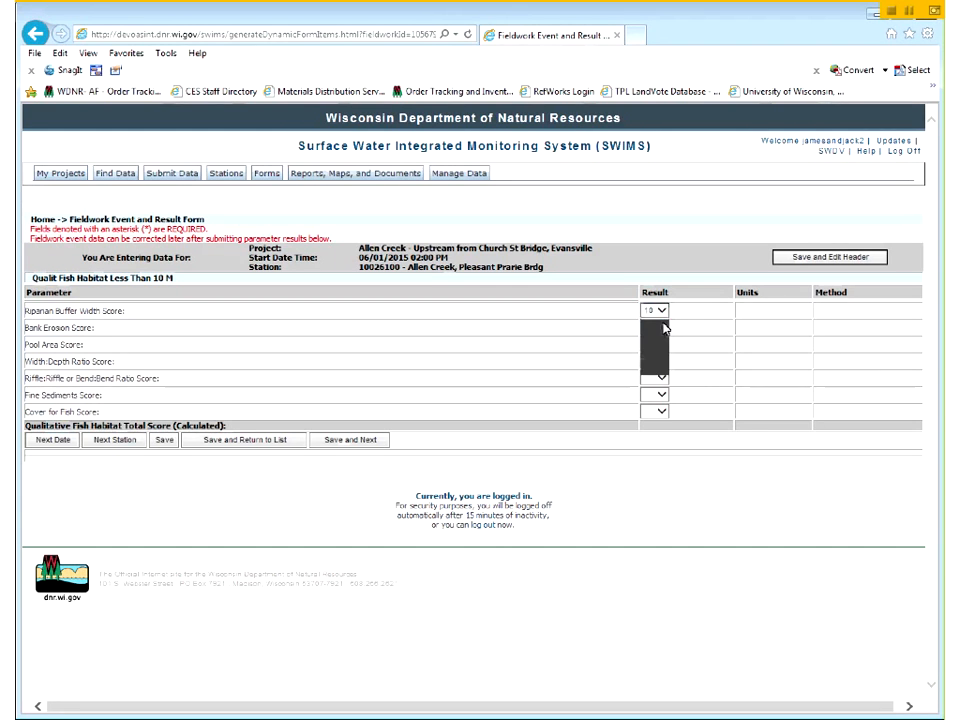
pyautogui.click(664, 346)
pyautogui.click(669, 364)
pyautogui.click(666, 368)
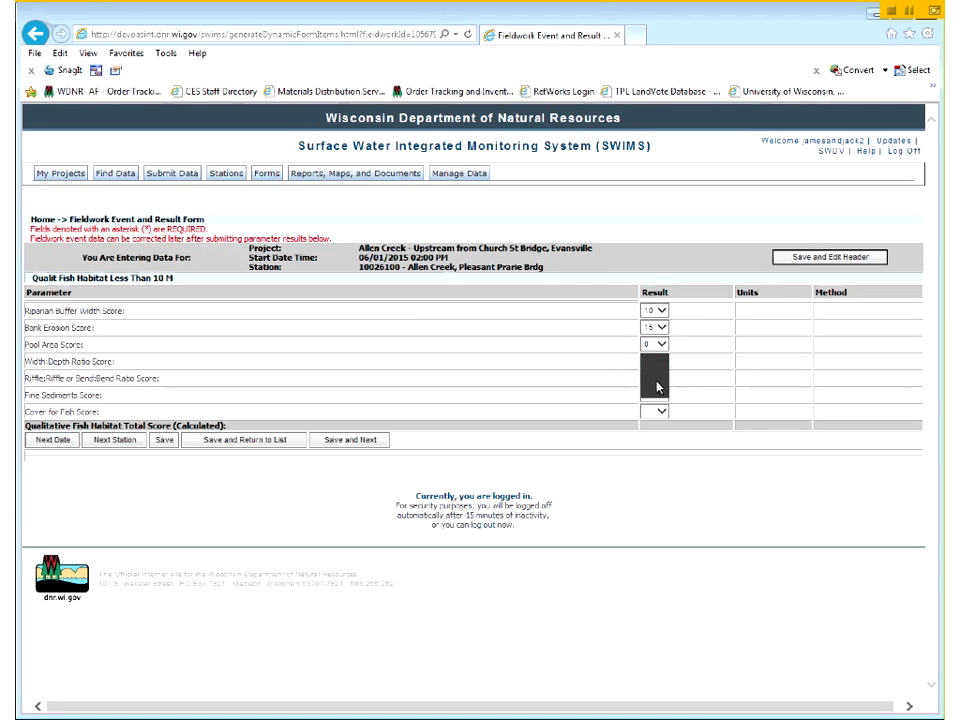
pyautogui.click(656, 384)
# Set the Riffle:Riffle or Bend:Bend Ratio and Fine Sediments scores to 15 and Cover for Fish Score to 10, and save the form.
pyautogui.click(657, 380)
pyautogui.click(658, 404)
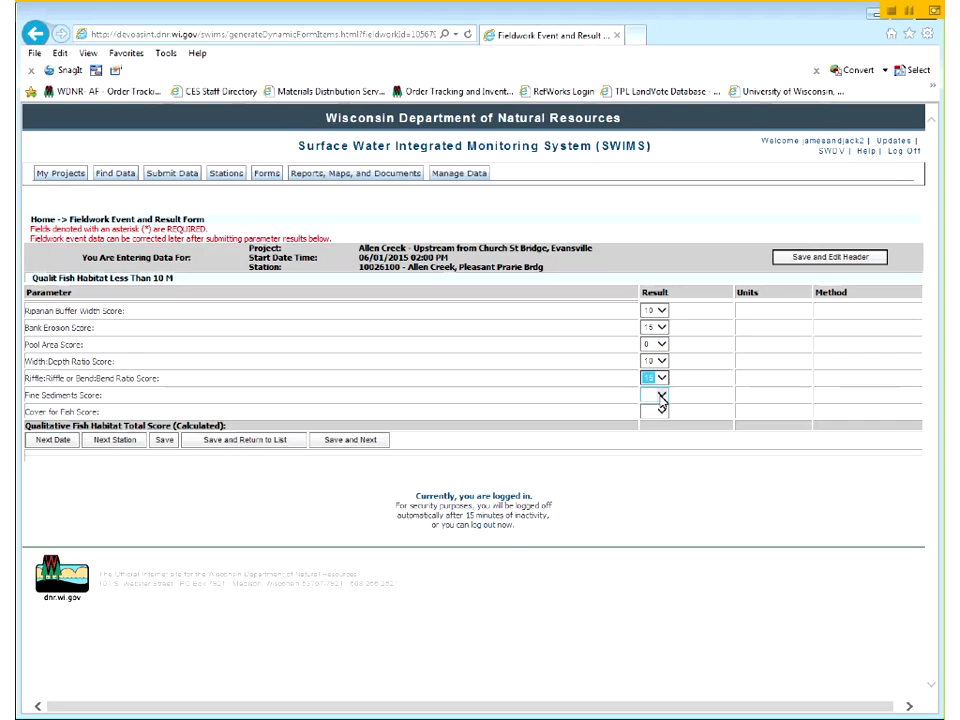
pyautogui.click(664, 397)
pyautogui.click(665, 412)
pyautogui.click(654, 432)
pyautogui.click(164, 440)
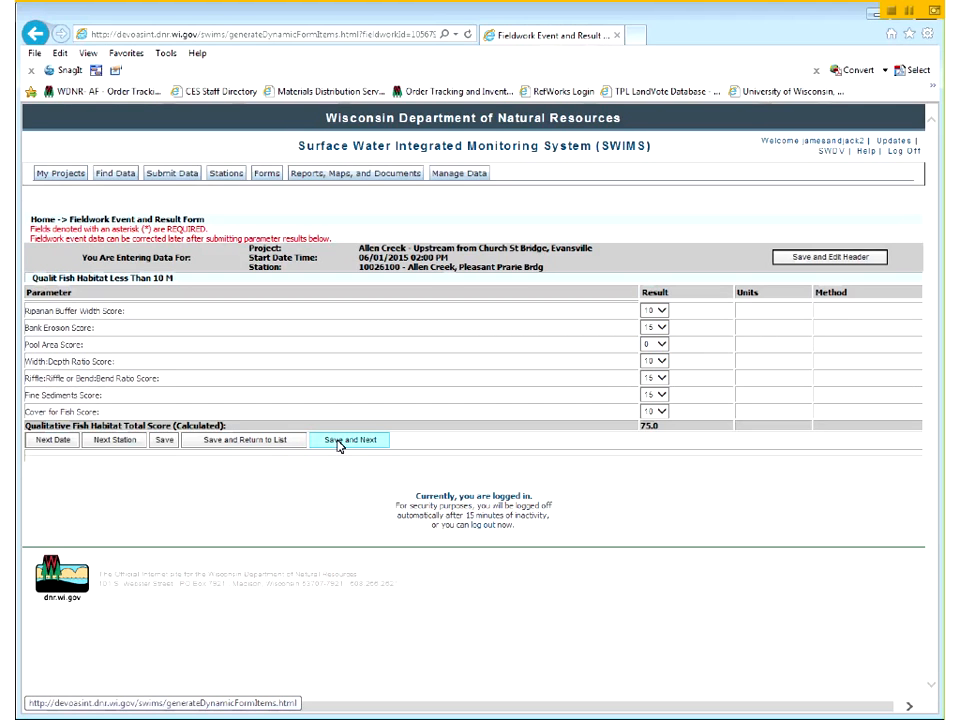
# Save and continue to the Qualit Fish Habitat More Than 10 M form, leave it blank, and save and return to the list.
pyautogui.click(237, 440)
pyautogui.click(350, 440)
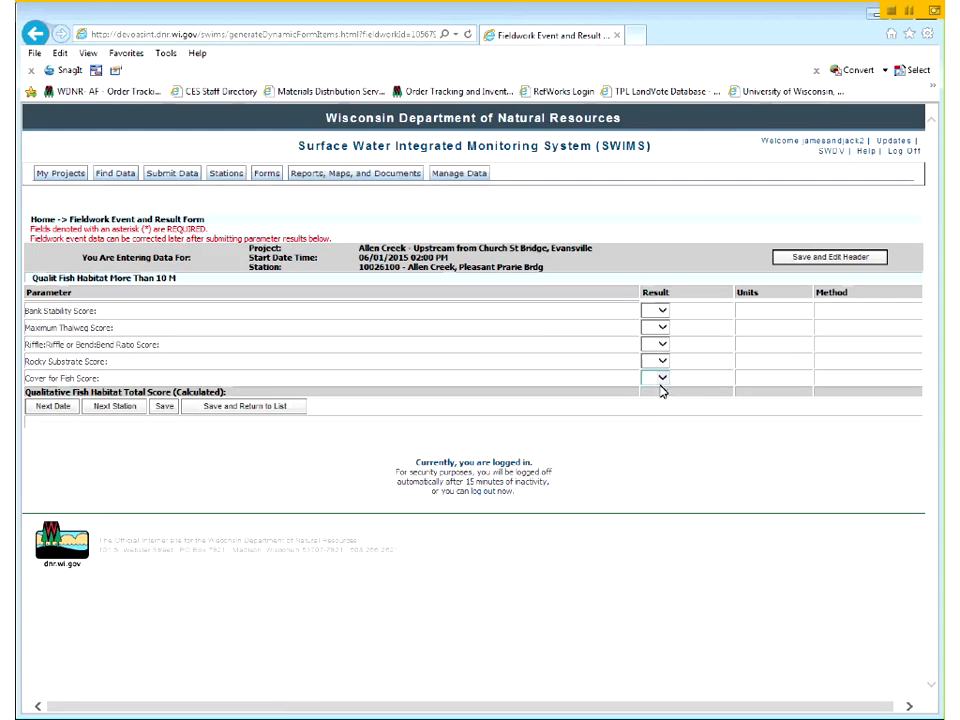
pyautogui.click(228, 410)
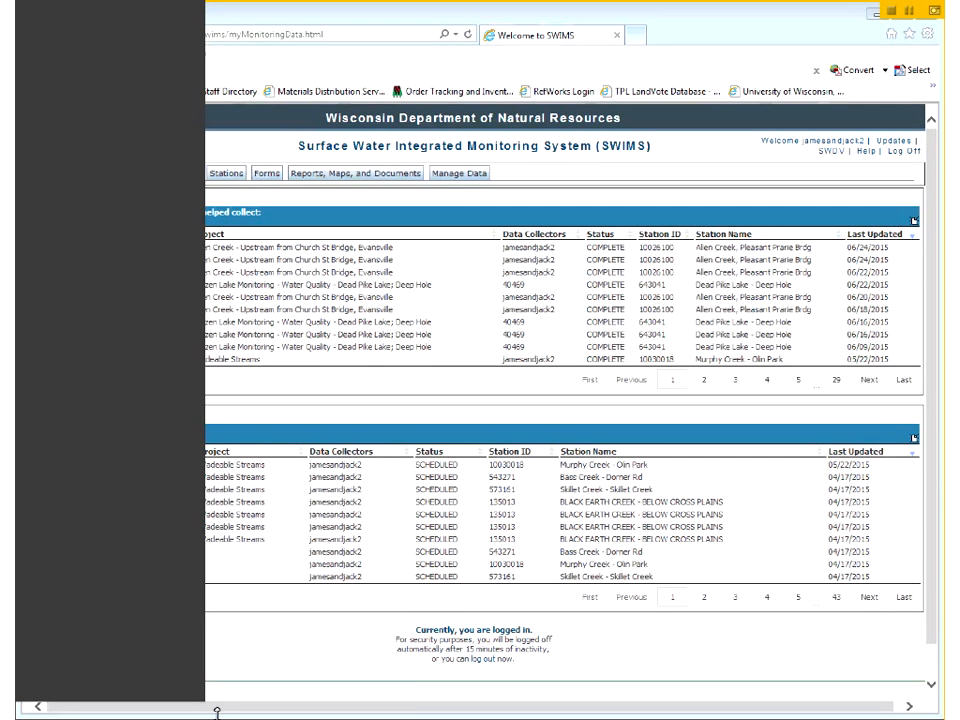
pyautogui.moveTo(217, 713)
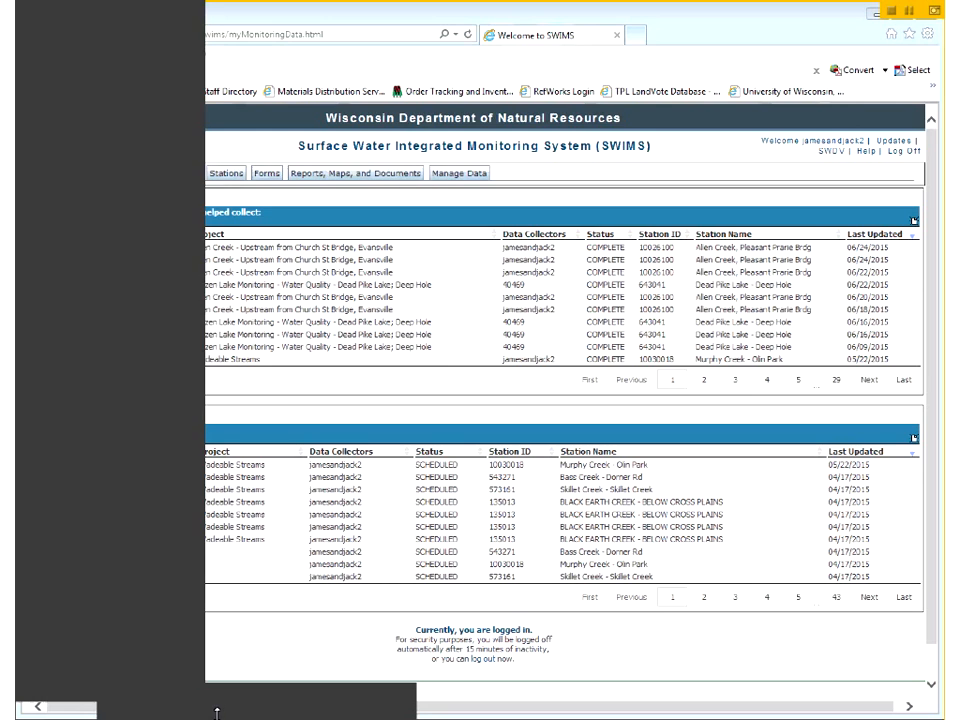